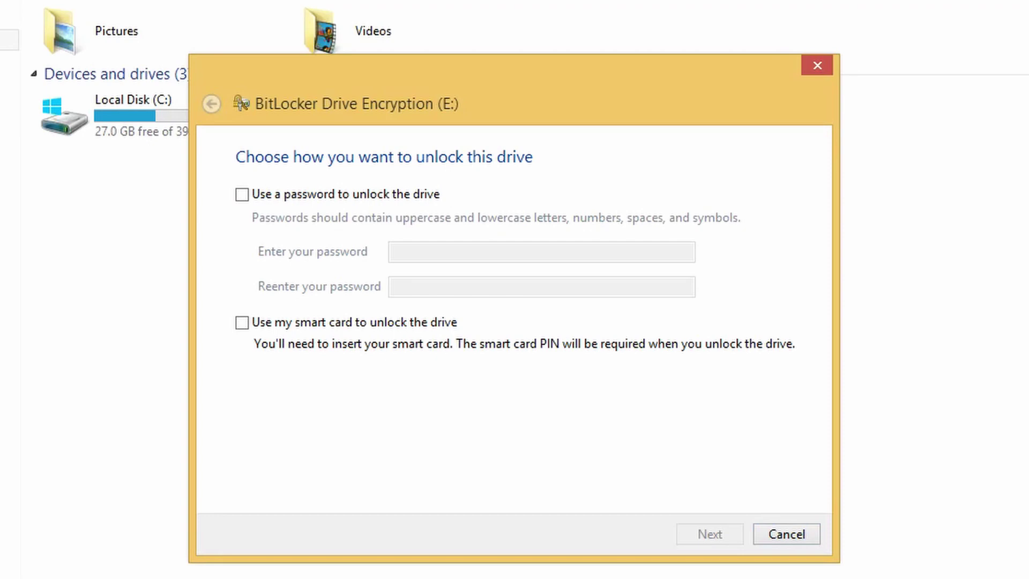
Choose password unlocking for drive E:, enter and re-enter the BitLocker password, and continue to the recovery key options.
{"action": "left_click", "coordinate": [241, 194]}
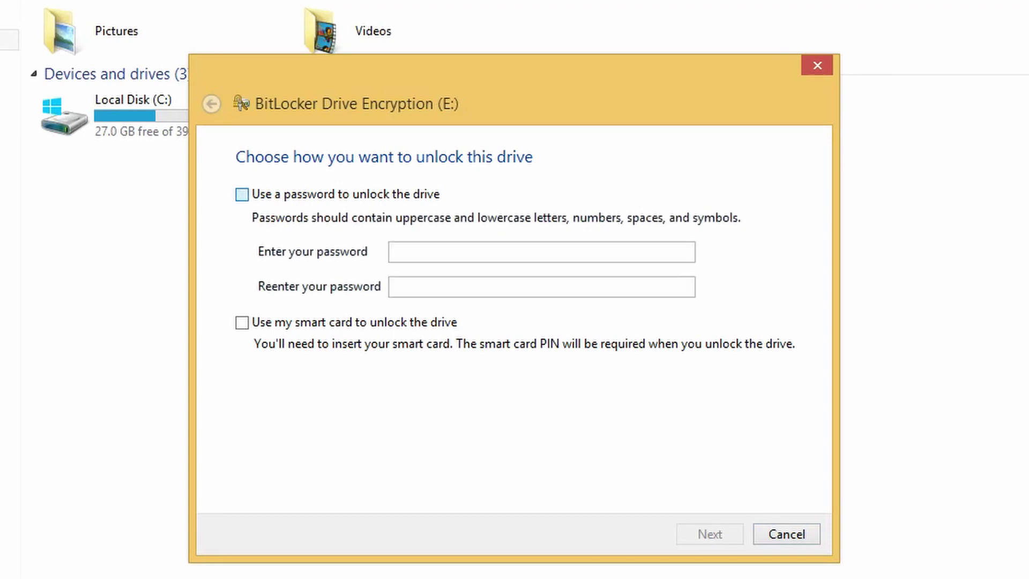
{"action": "left_click", "coordinate": [541, 252]}
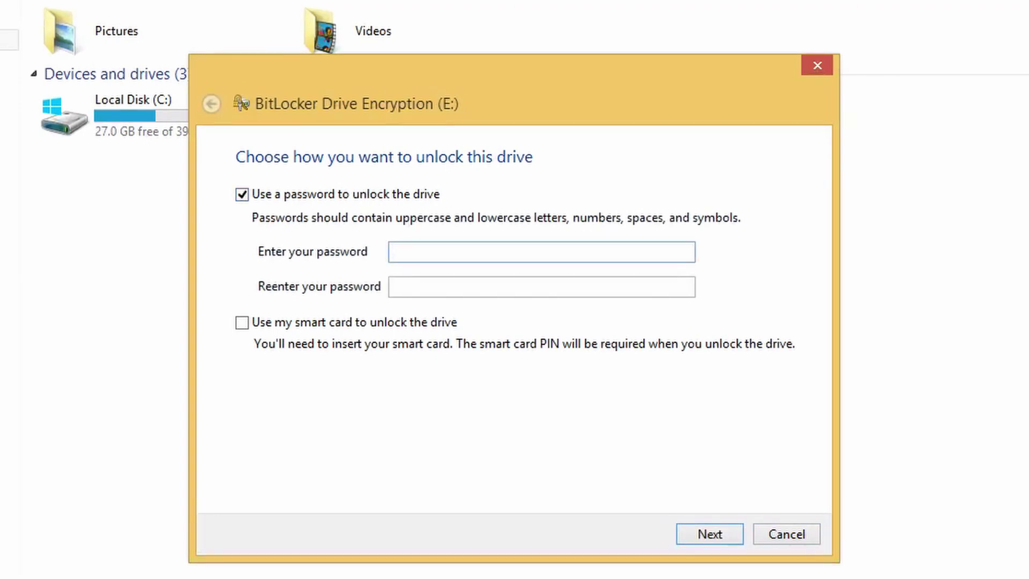
{"action": "type", "text": "**********"}
{"action": "key", "text": "Tab"}
{"action": "type", "text": "***"}
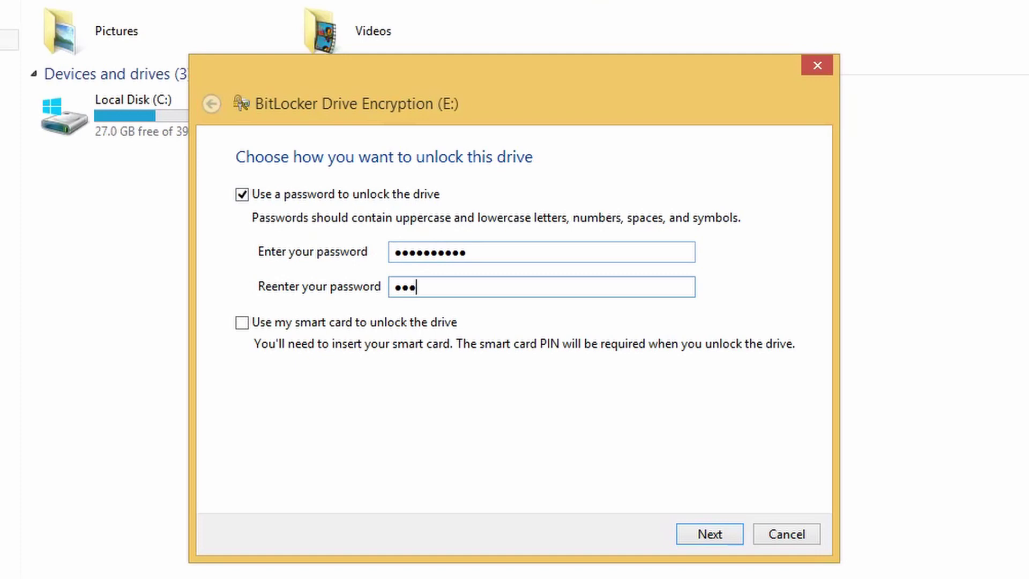
{"action": "type", "text": "*******"}
{"action": "key", "text": "Tab"}
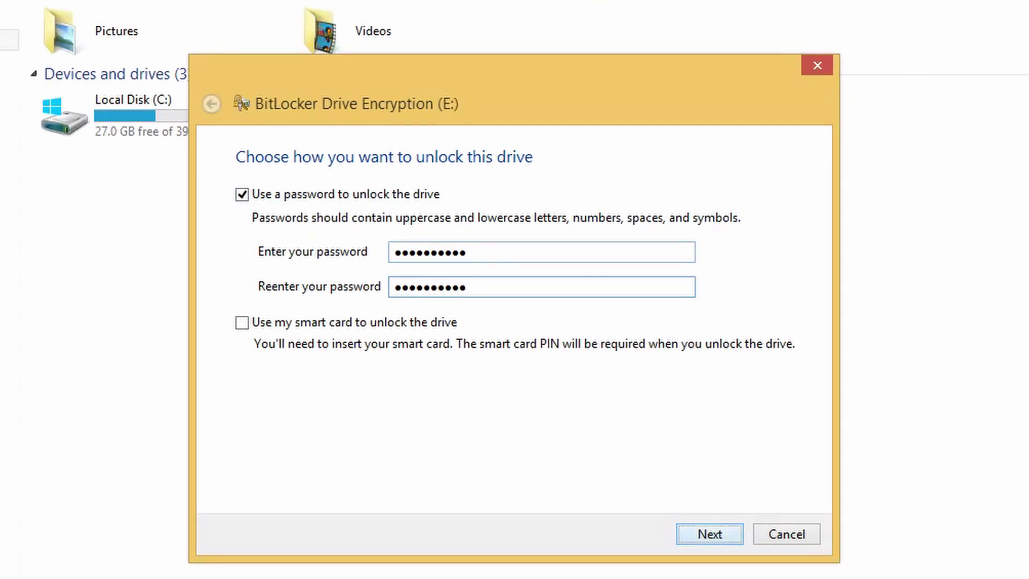
{"action": "key", "text": "Return"}
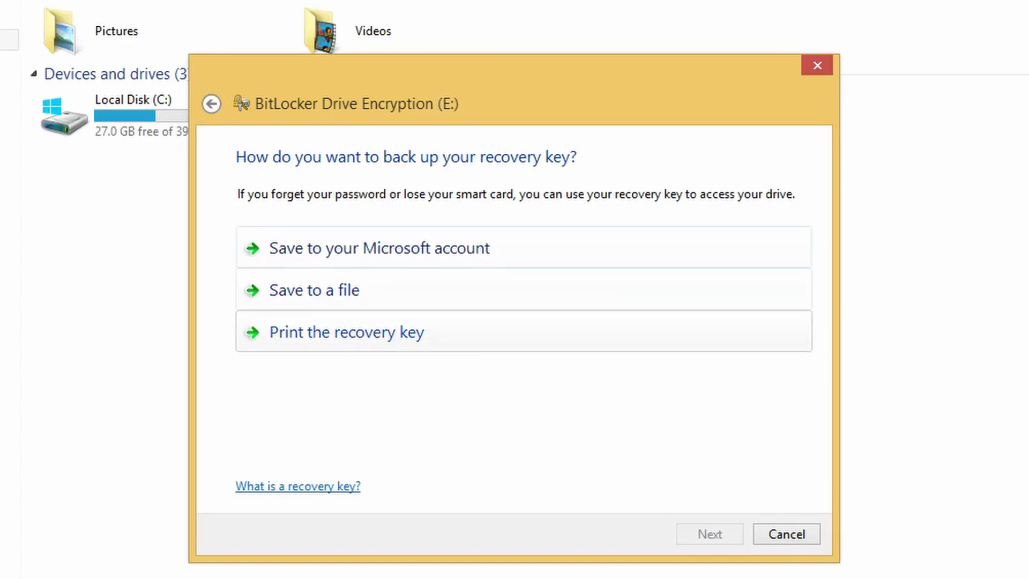
Back up the BitLocker recovery key as a text file in the Documents folder and continue the setup.
{"action": "key", "text": "Tab"}
{"action": "key", "text": "Tab"}
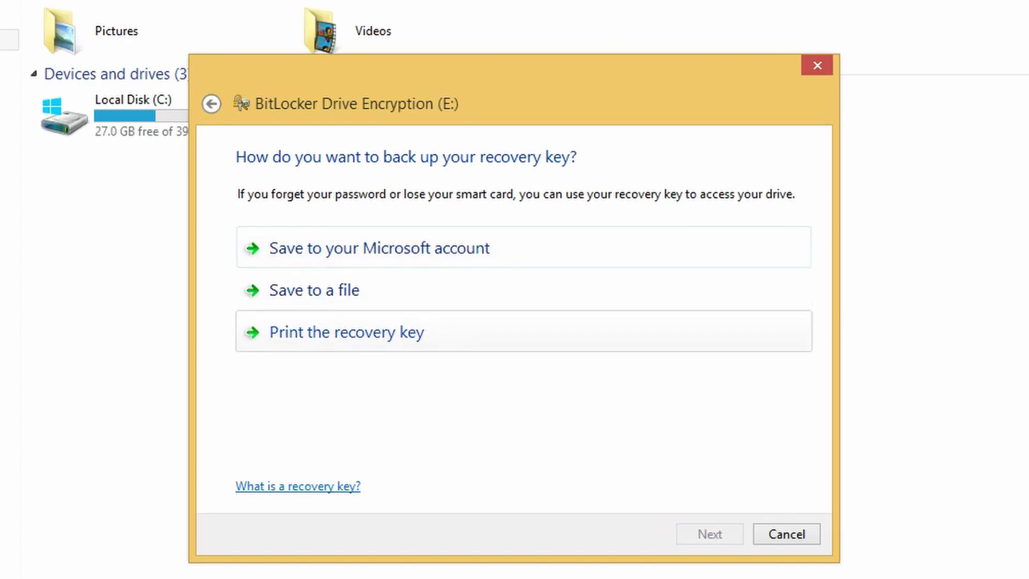
{"action": "key", "text": "shift+Tab"}
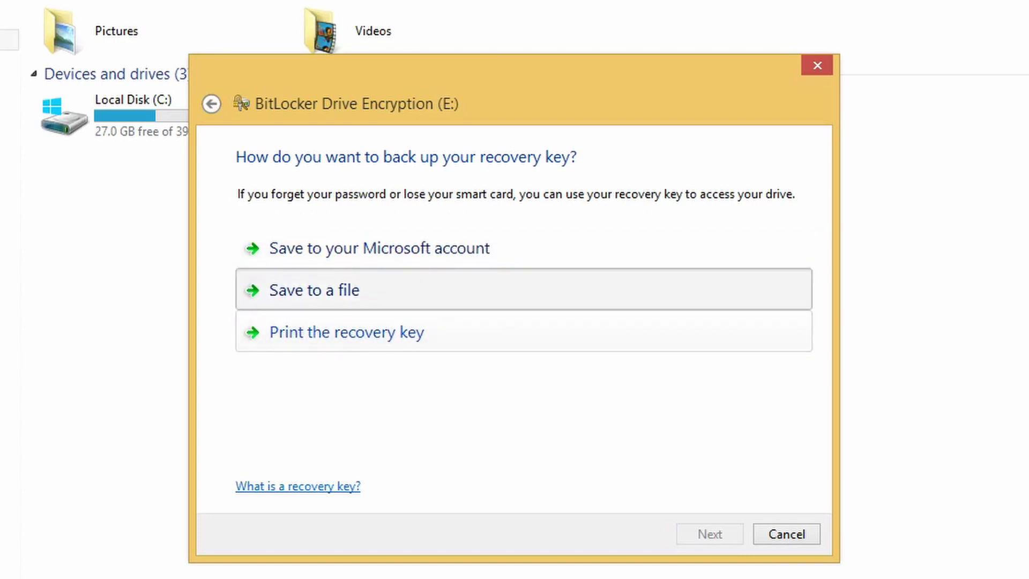
{"action": "key", "text": "Return"}
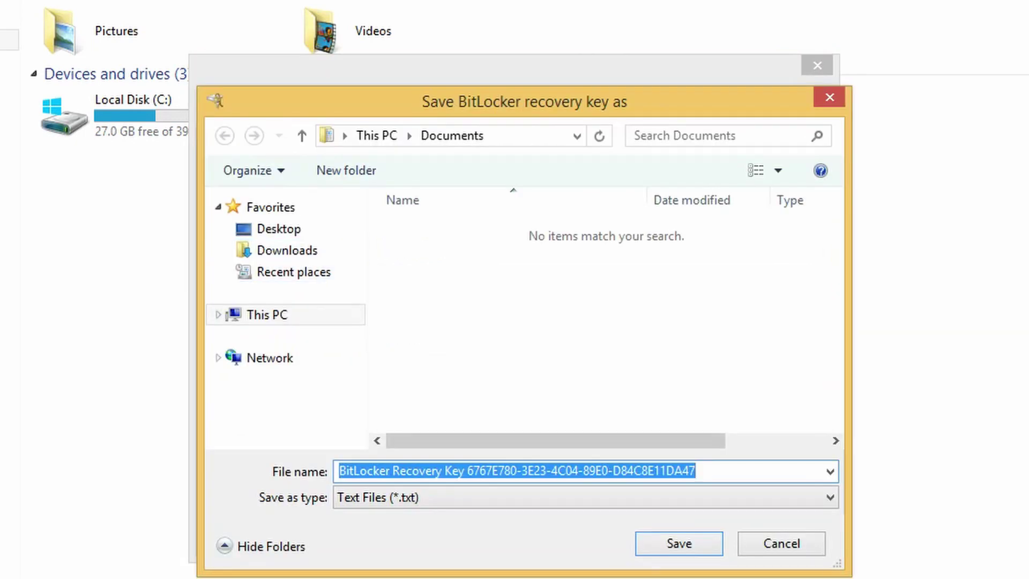
{"action": "left_click", "coordinate": [267, 314]}
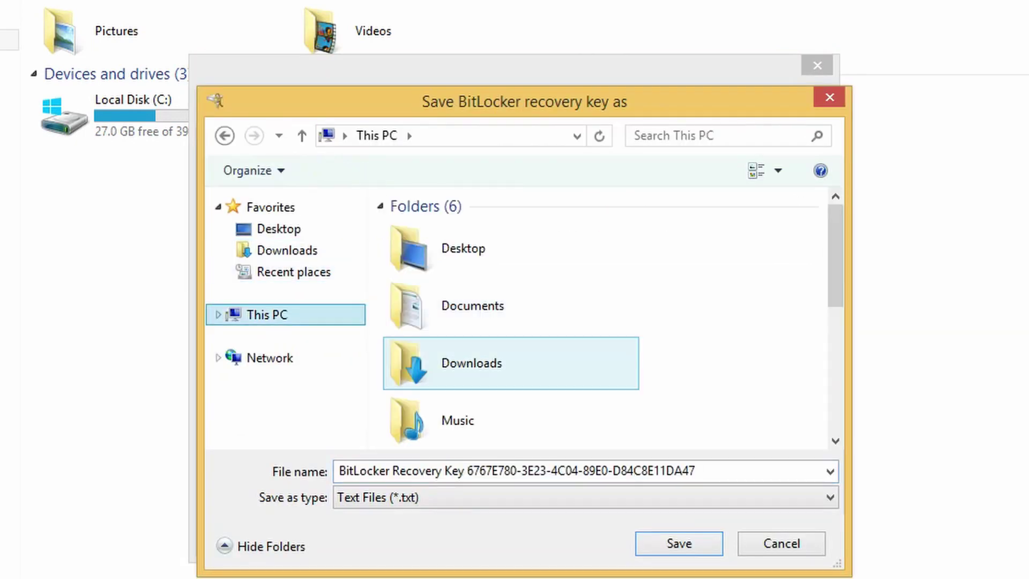
{"action": "left_click", "coordinate": [472, 363]}
{"action": "left_click", "coordinate": [471, 305]}
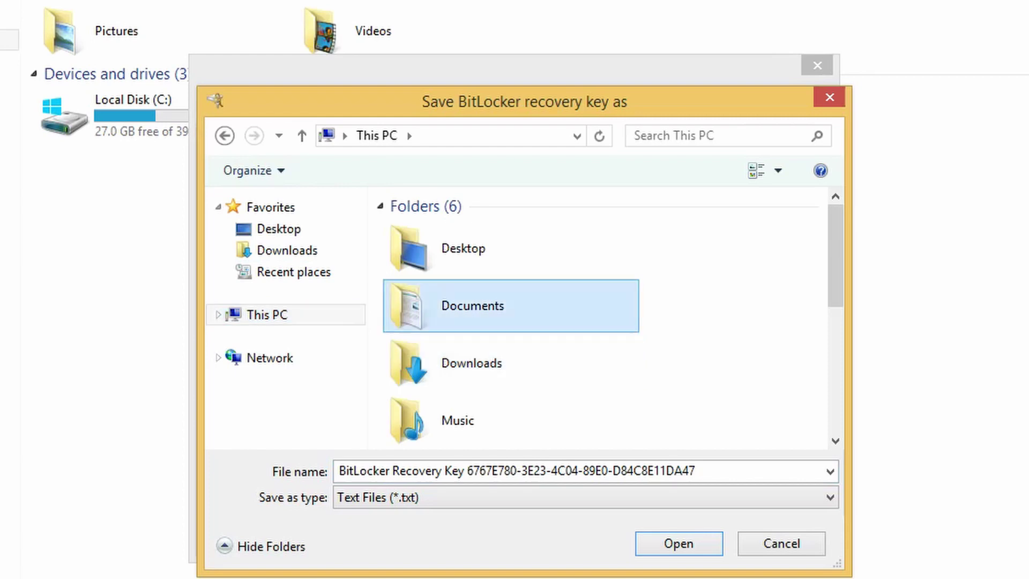
{"action": "key", "text": "Return"}
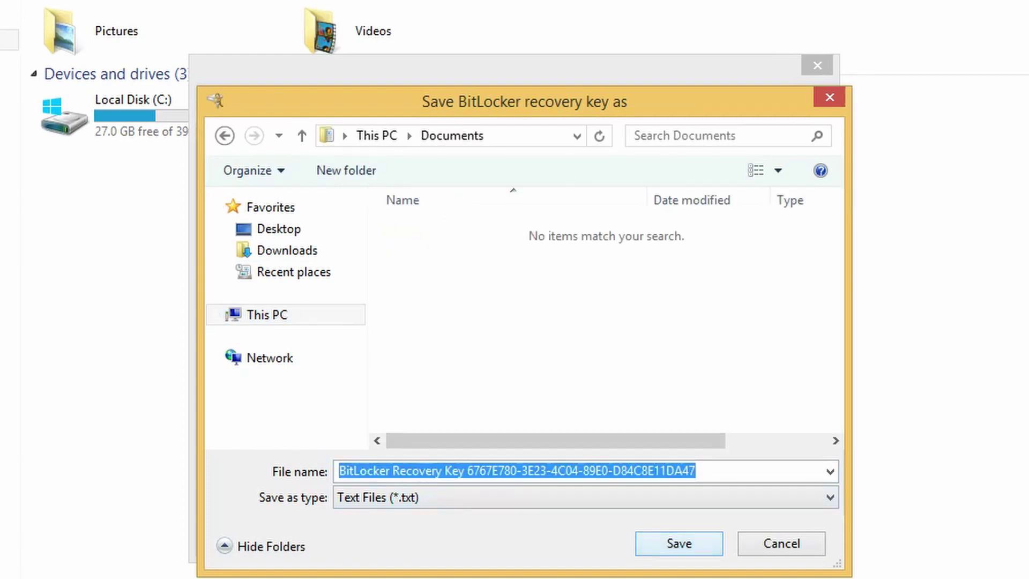
{"action": "key", "text": "Return"}
{"action": "key", "text": "Return"}
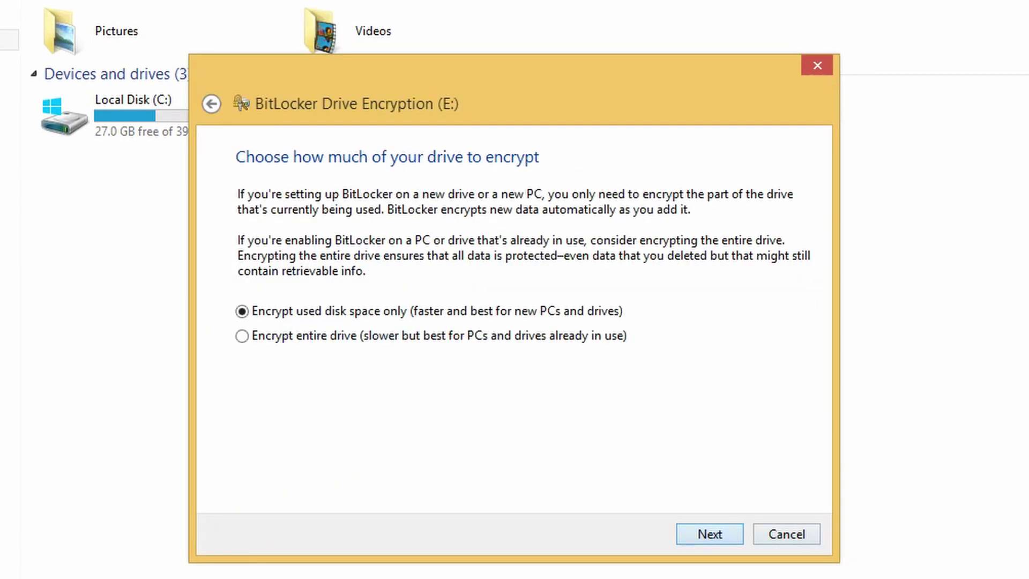
Encrypt the entire E: drive with BitLocker and dismiss the completion notice.
{"action": "left_click", "coordinate": [242, 336]}
{"action": "key", "text": "Return"}
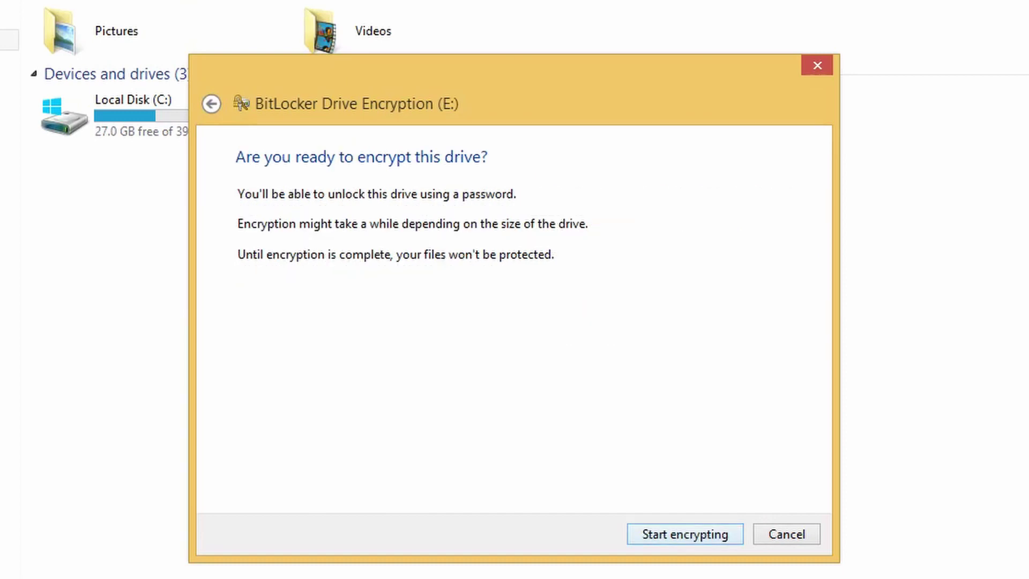
{"action": "key", "text": "Return"}
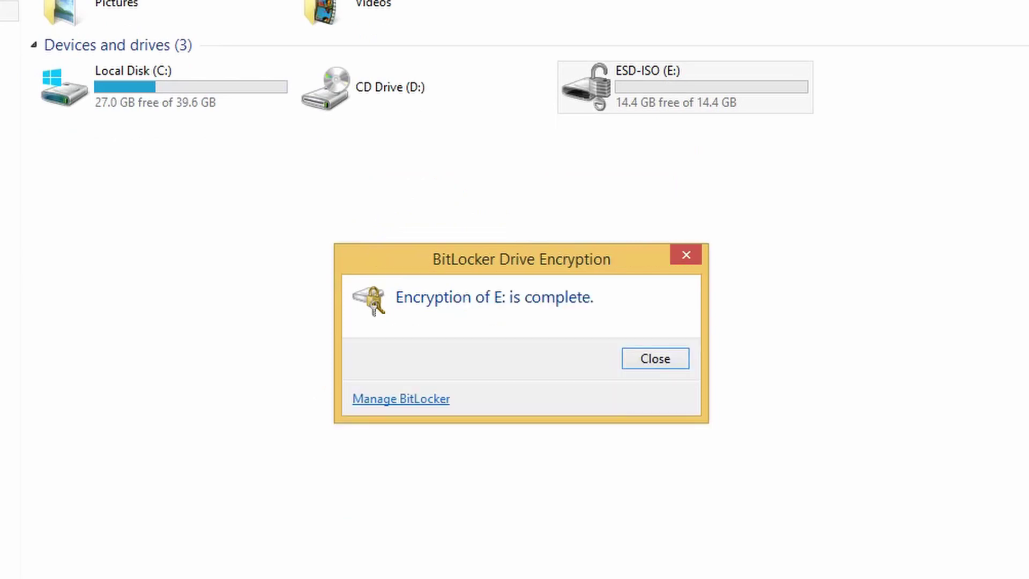
{"action": "key", "text": "Return"}
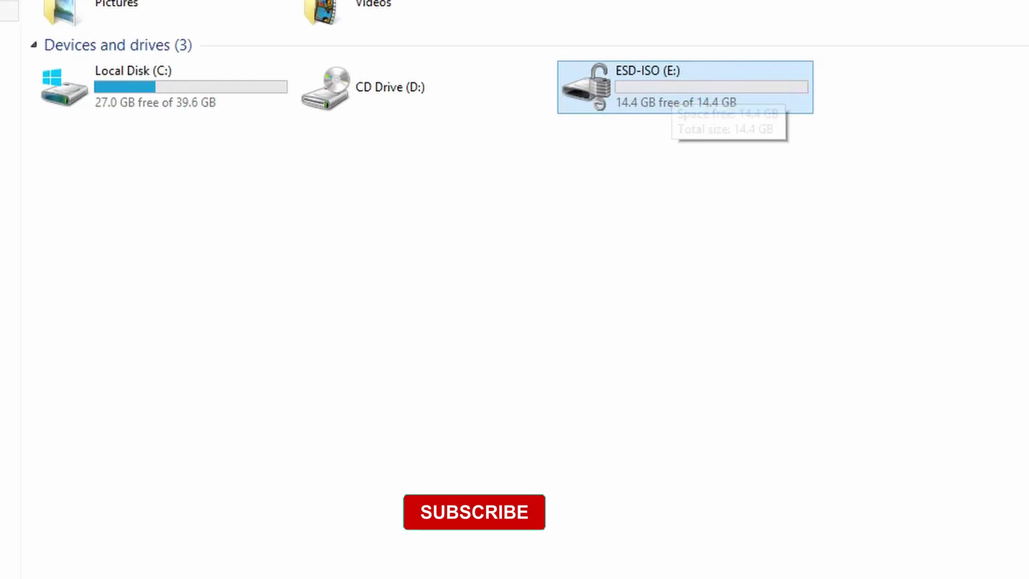
Examine the BitLocker commands offered for the encrypted ESD-ISO (E:) drive.
{"action": "key", "text": "shift+F10"}
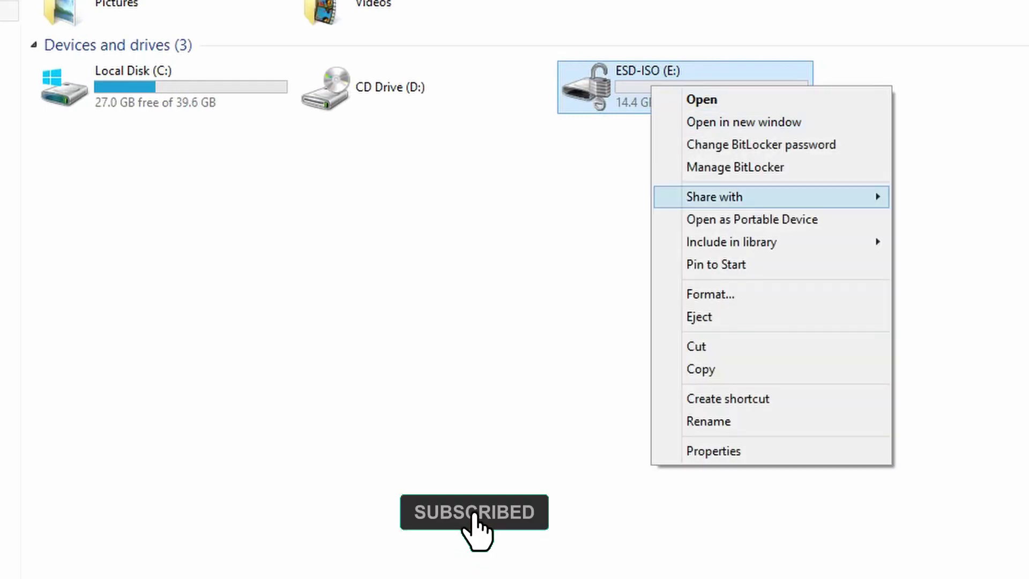
{"action": "key", "text": "Down"}
{"action": "key", "text": "Down"}
{"action": "key", "text": "Up"}
{"action": "key", "text": "Up"}
{"action": "key", "text": "Up"}
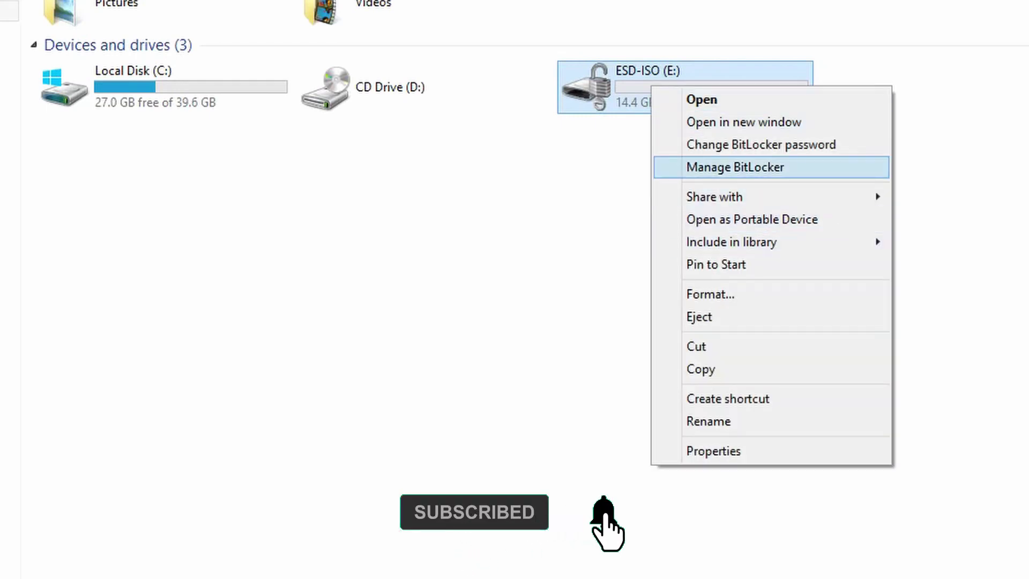
{"action": "key", "text": "Up"}
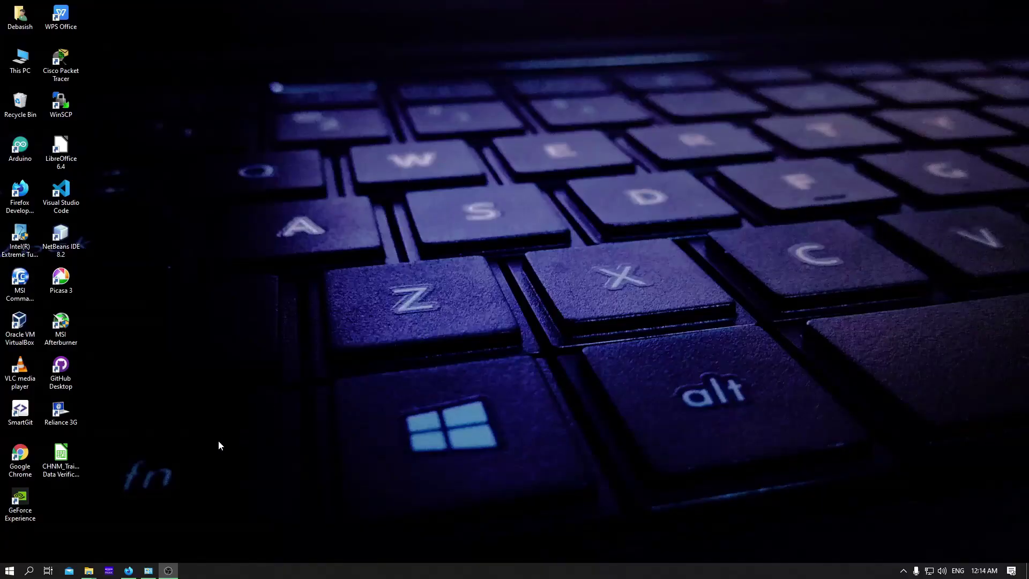
Open the locked USB Drive (K:) from This PC and unlock it with the BitLocker password.
{"action": "double_click", "coordinate": [35, 64]}
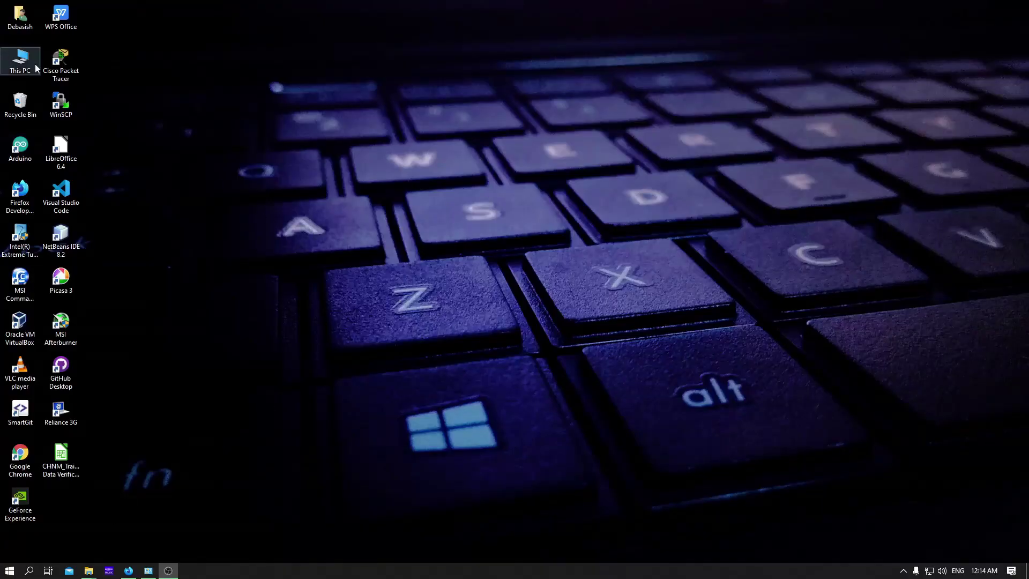
{"action": "left_click", "coordinate": [866, 136]}
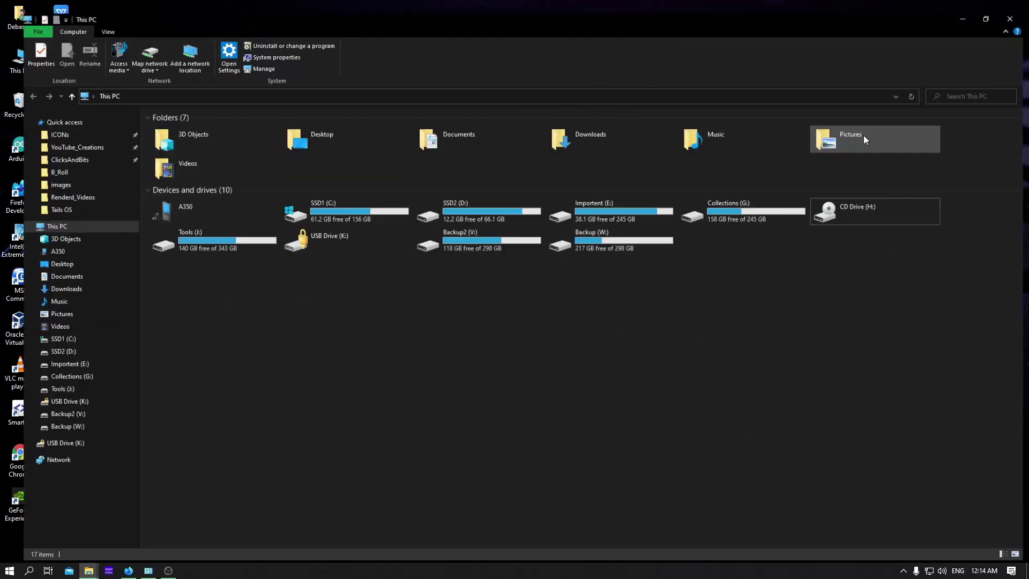
{"action": "double_click", "coordinate": [302, 235]}
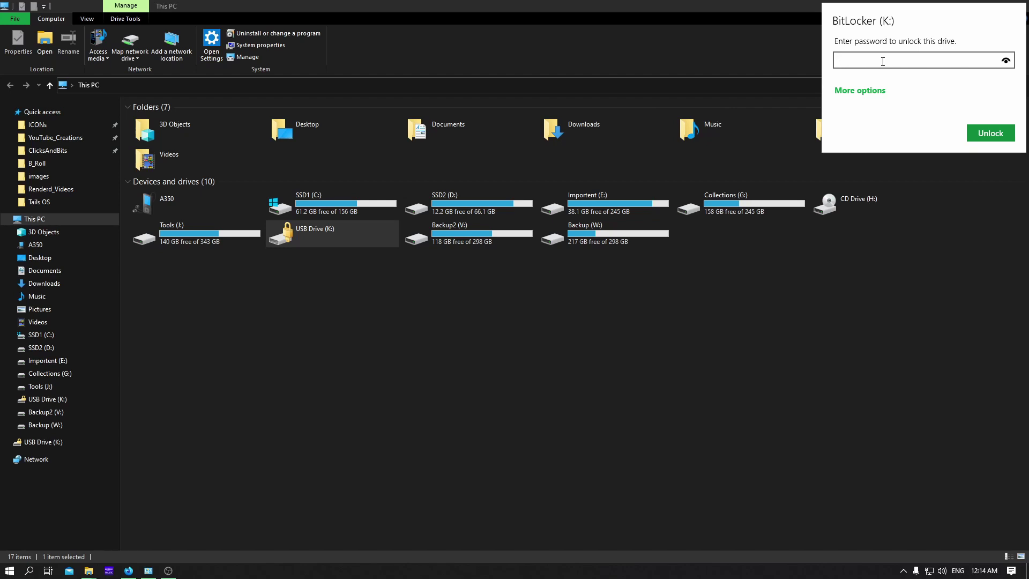
{"action": "type", "text": "••••••••••"}
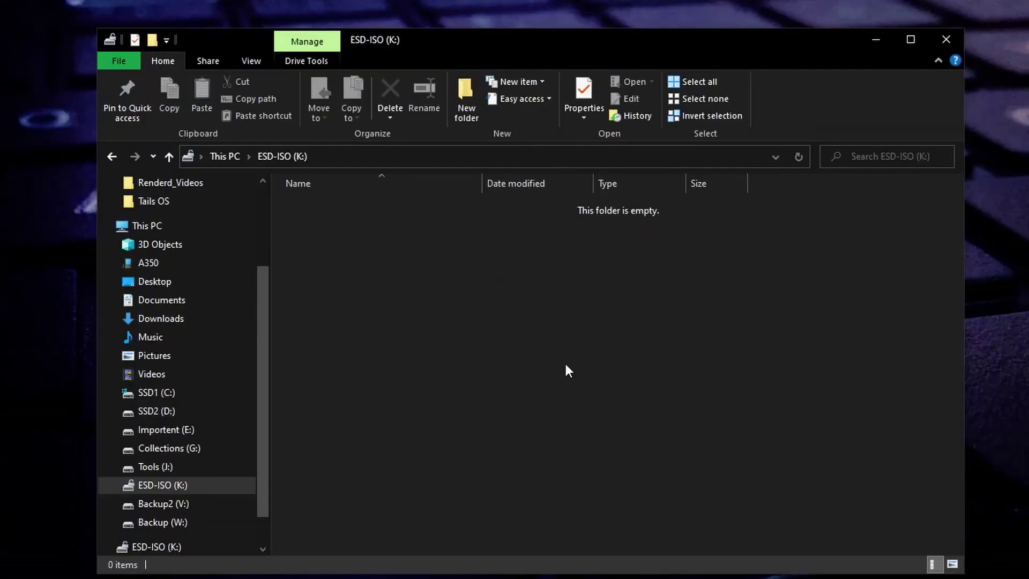
Create a new PPT presentation with the default name in the ESD-ISO (K:) drive.
{"action": "right_click", "coordinate": [410, 228]}
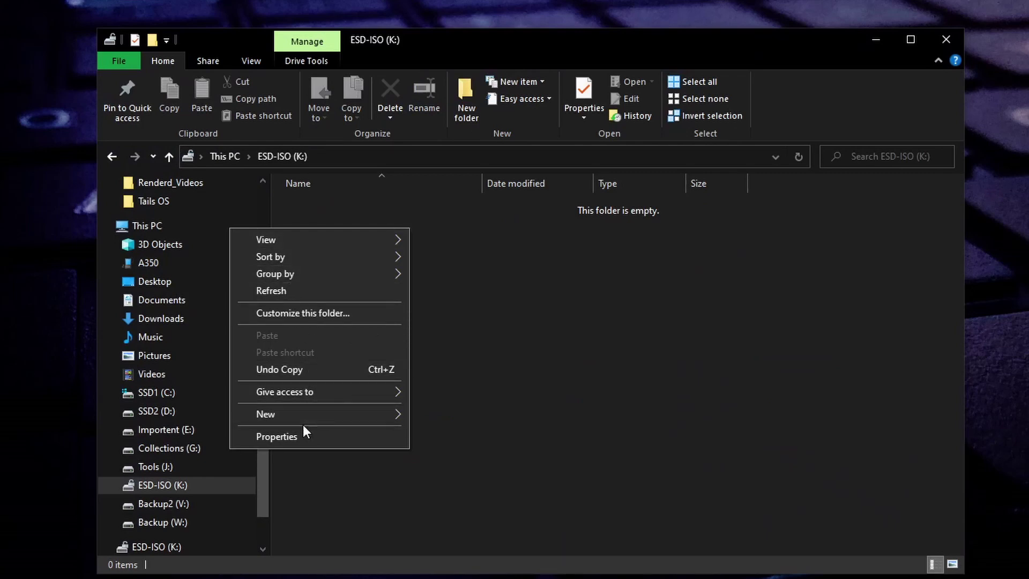
{"action": "mouse_move", "coordinate": [329, 411]}
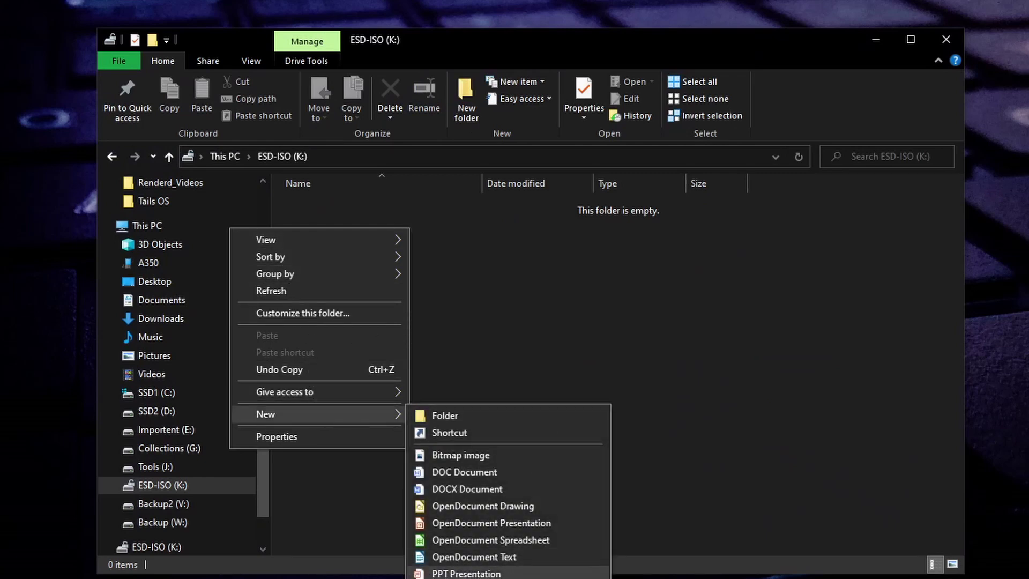
{"action": "left_click", "coordinate": [467, 574]}
{"action": "left_click", "coordinate": [615, 314]}
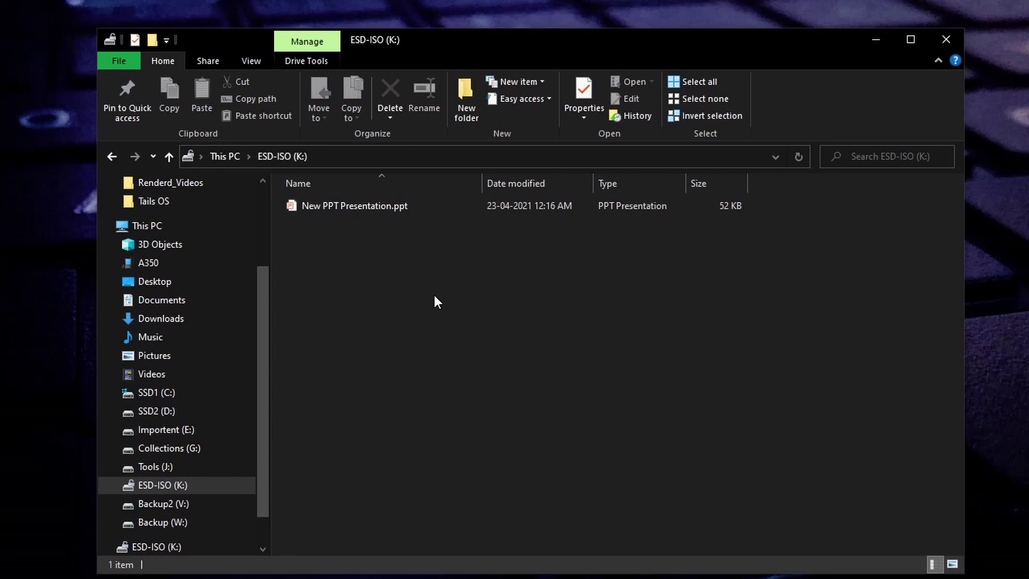
Return to This PC and eject the ESD-ISO (K:) drive.
{"action": "left_click", "coordinate": [115, 156]}
{"action": "right_click", "coordinate": [545, 454]}
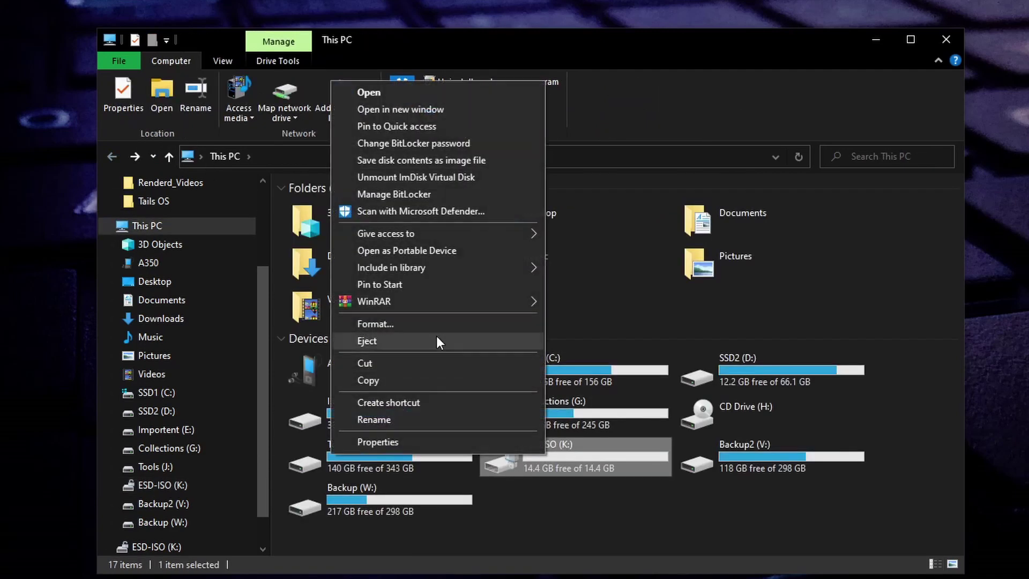
{"action": "left_click", "coordinate": [403, 341]}
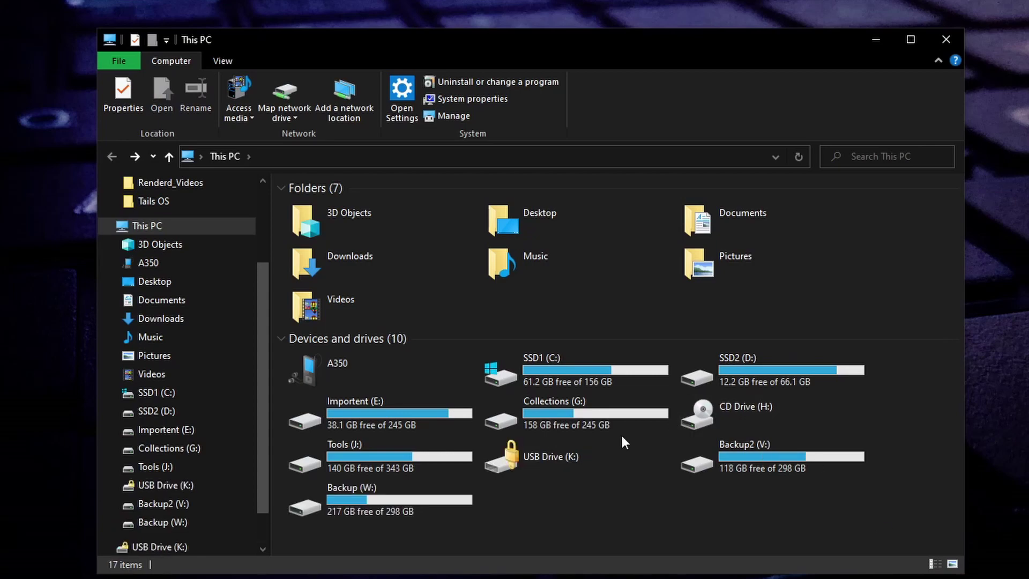
Unlock USB Drive (K:) again with the BitLocker password to check its contents, and close the window.
{"action": "left_click", "coordinate": [567, 469]}
{"action": "double_click", "coordinate": [535, 493]}
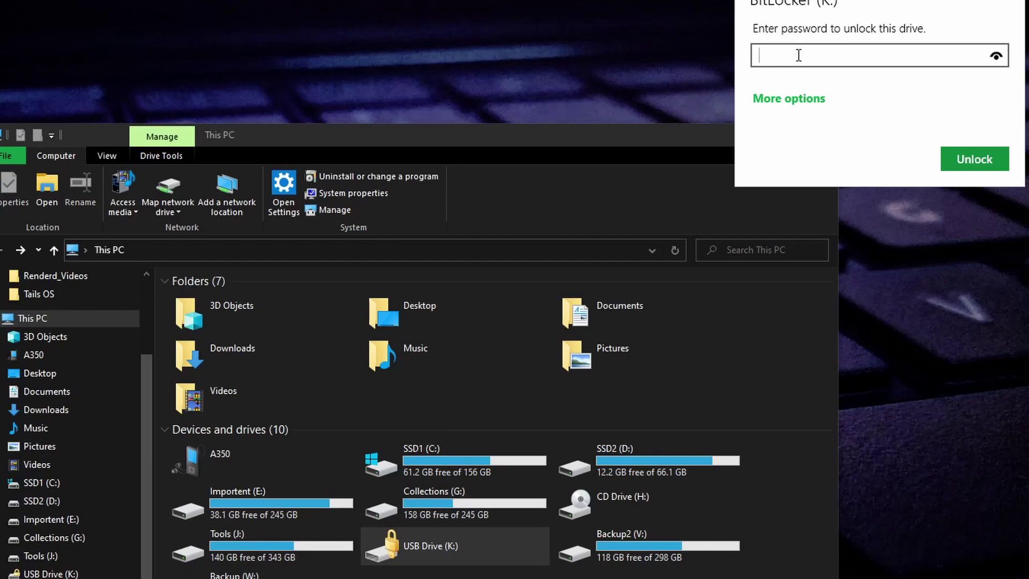
{"action": "type", "text": "••"}
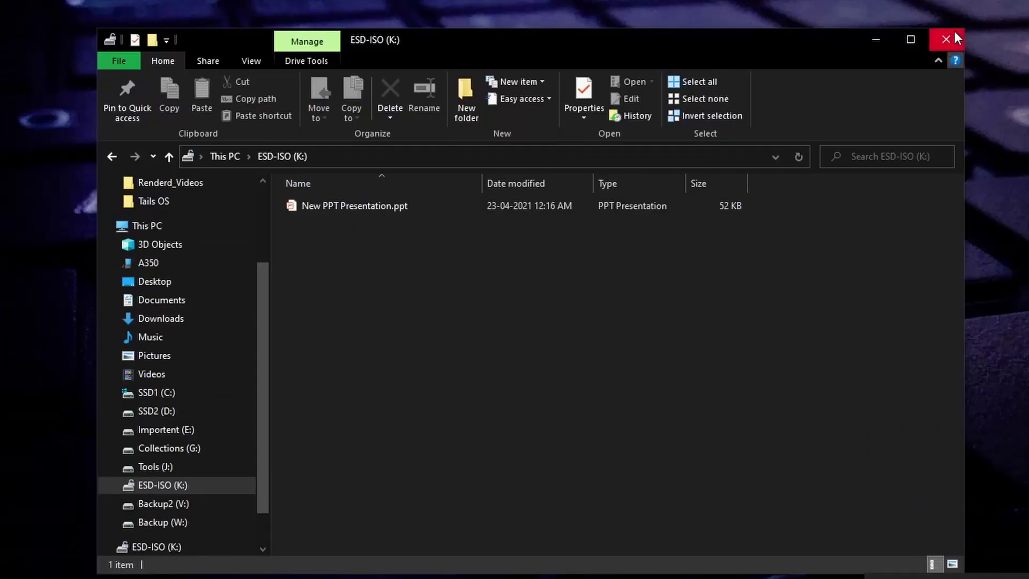
{"action": "left_click", "coordinate": [954, 37]}
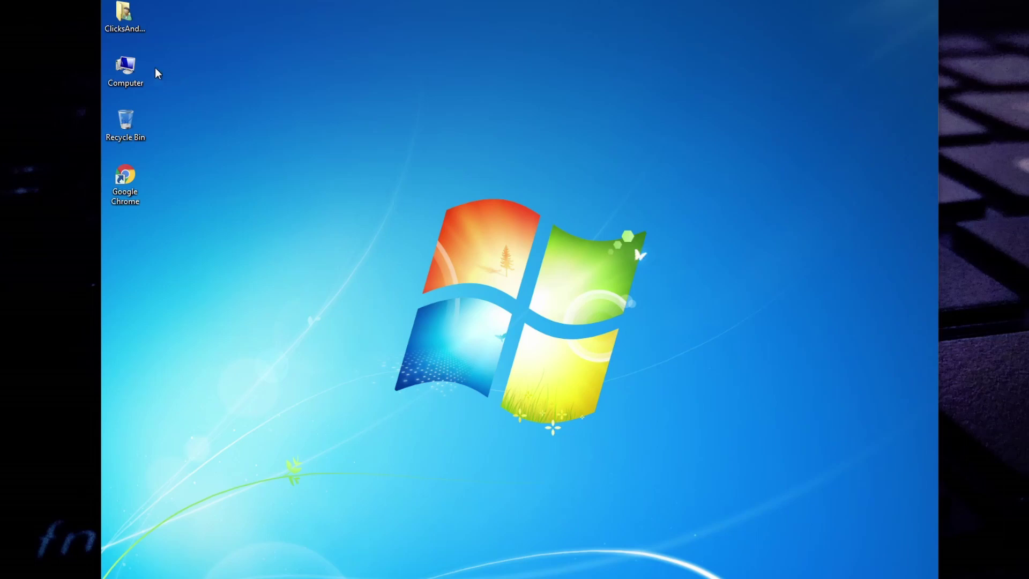
Open the removable drive ClicksNbits (F:) from Computer on the Windows 7 desktop.
{"action": "double_click", "coordinate": [126, 68]}
{"action": "left_click", "coordinate": [460, 141]}
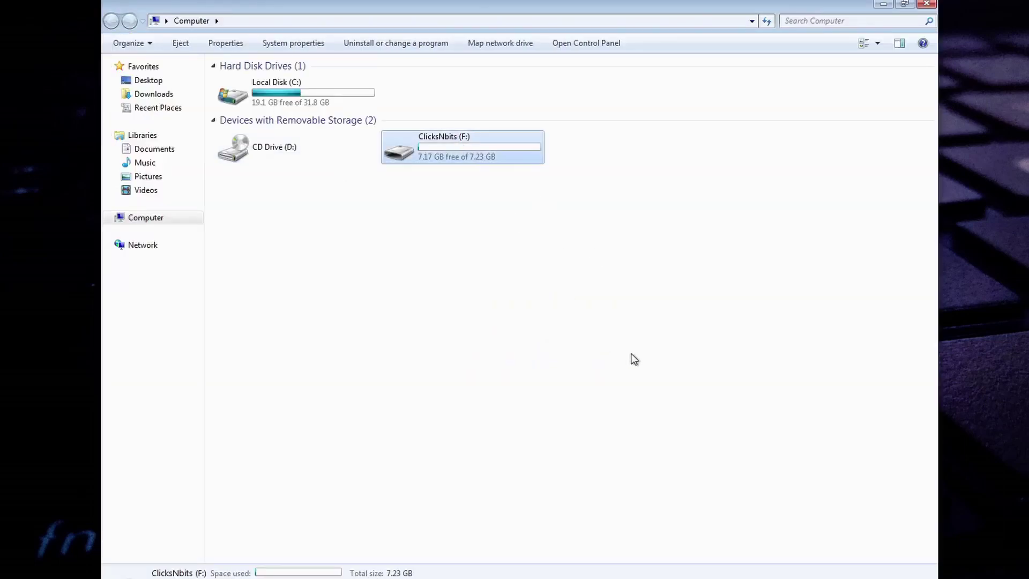
{"action": "left_click", "coordinate": [636, 358]}
{"action": "left_click", "coordinate": [452, 146]}
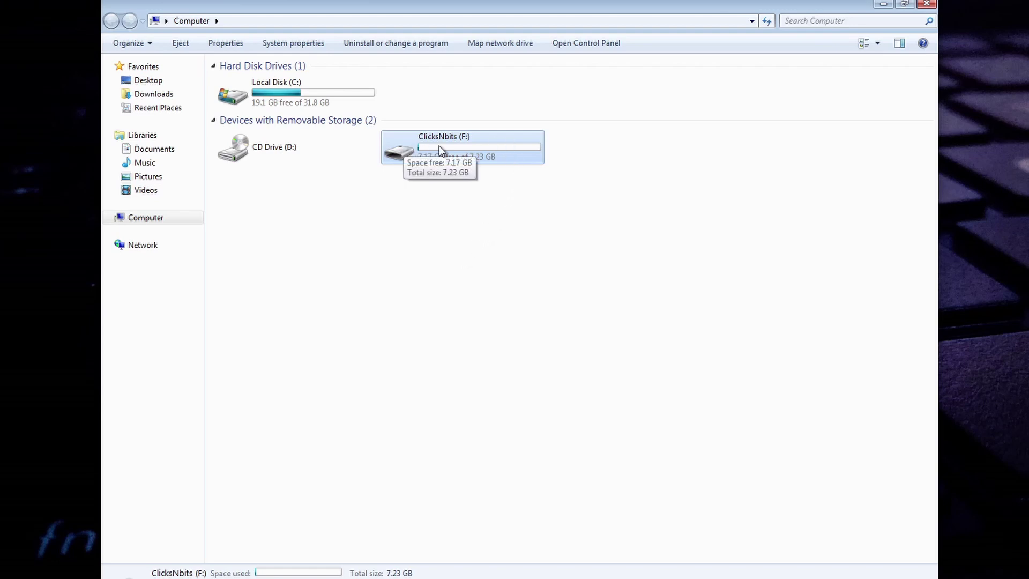
{"action": "left_click", "coordinate": [439, 231]}
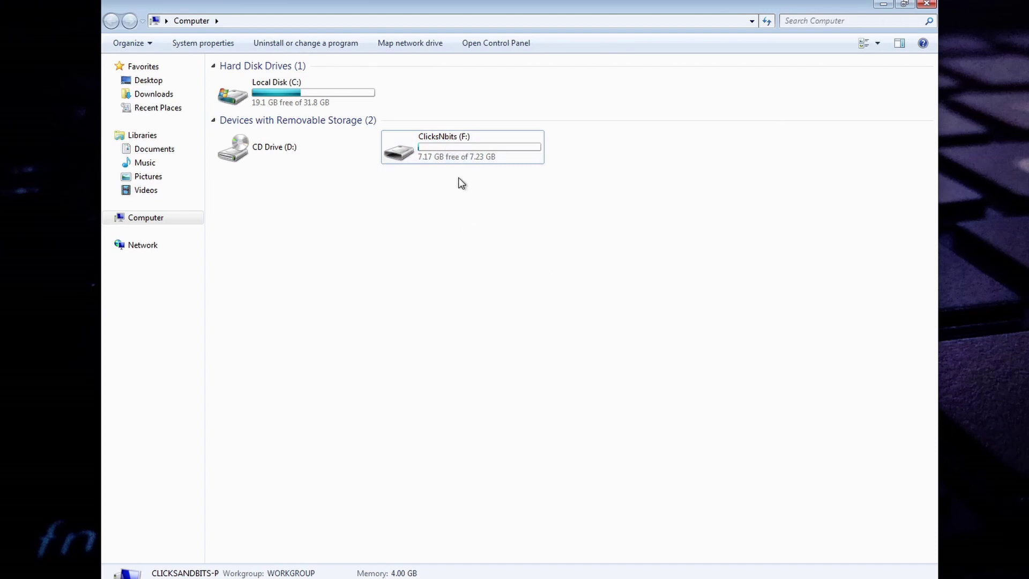
{"action": "double_click", "coordinate": [458, 157]}
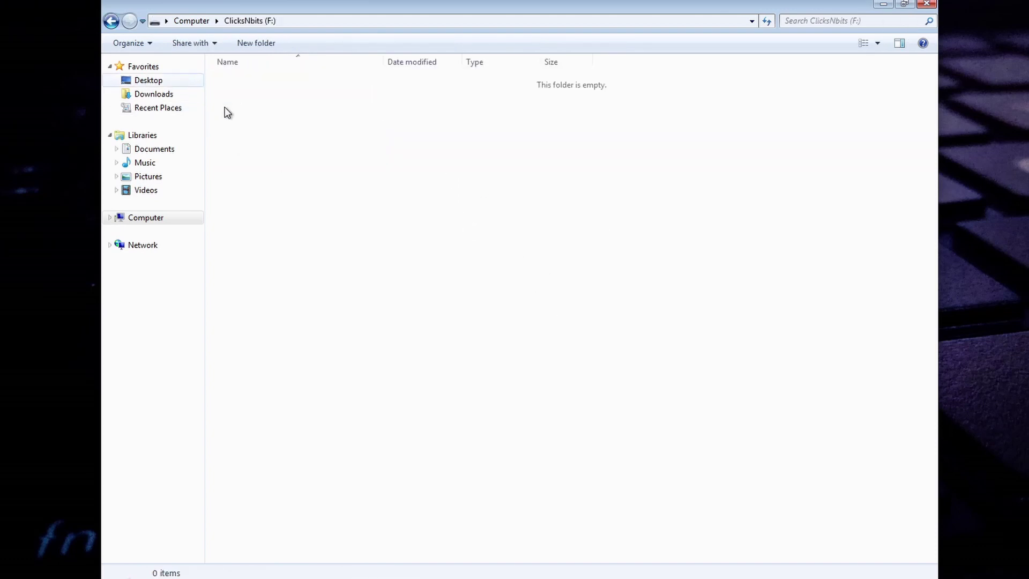
Create a new folder with the default name in the ClicksNbits (F:) drive.
{"action": "right_click", "coordinate": [300, 122]}
{"action": "mouse_move", "coordinate": [352, 266]}
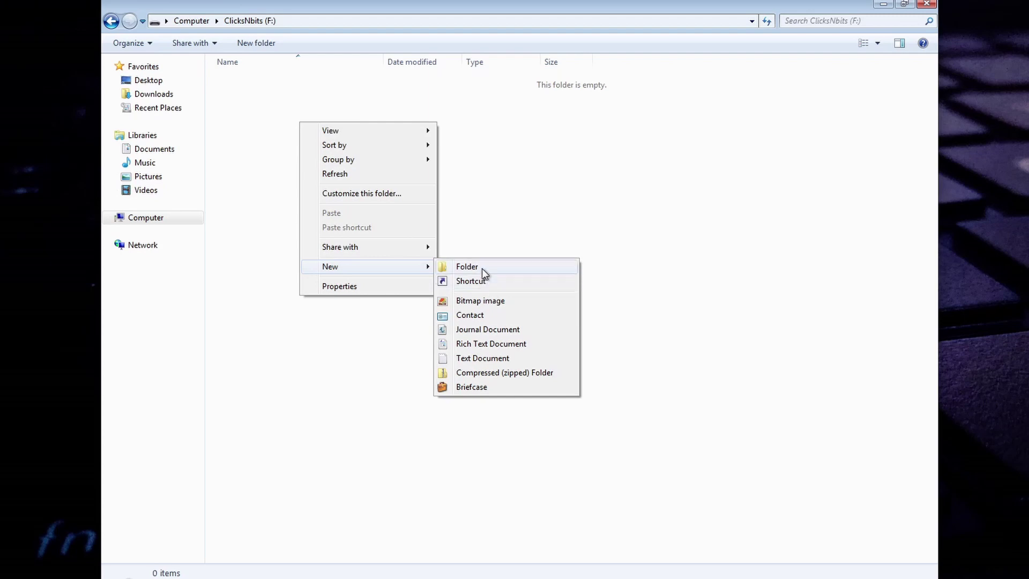
{"action": "left_click", "coordinate": [482, 266]}
{"action": "left_click", "coordinate": [356, 166]}
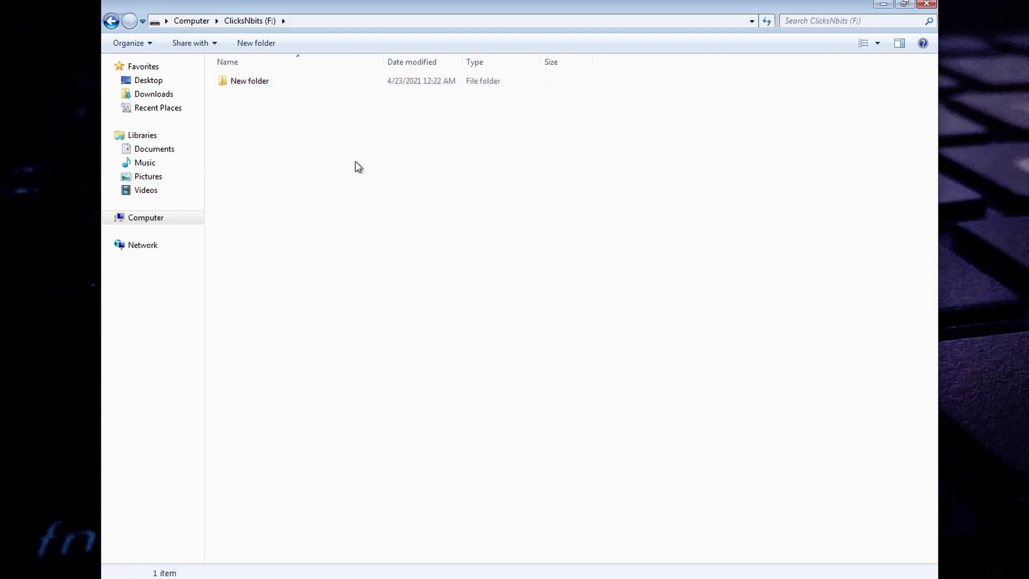
Create a new Rich Text Document with the default name in the ClicksNbits (F:) drive and delete it again.
{"action": "right_click", "coordinate": [287, 149]}
{"action": "mouse_move", "coordinate": [402, 295]}
{"action": "left_click", "coordinate": [482, 368]}
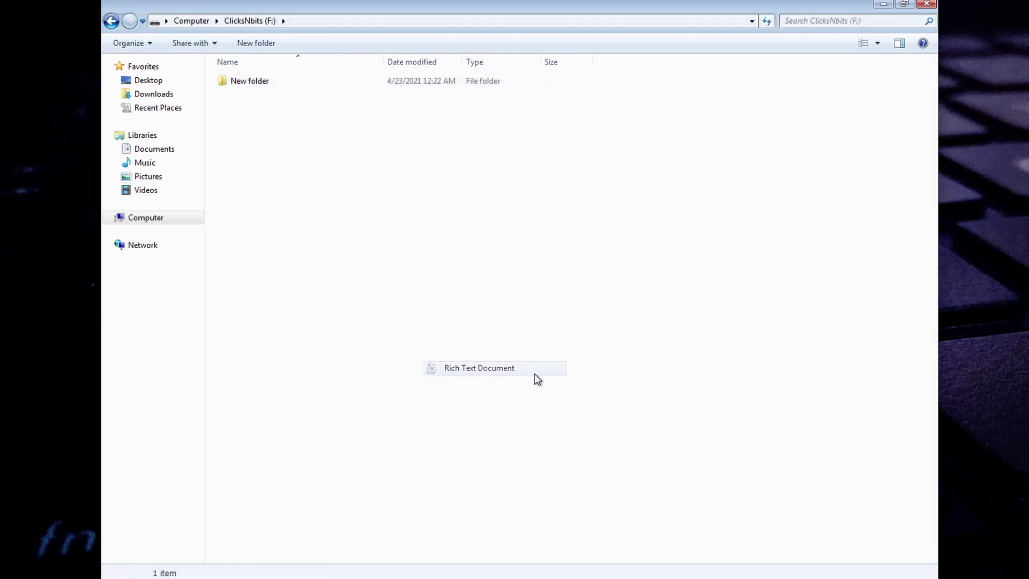
{"action": "left_click", "coordinate": [528, 300]}
{"action": "left_click", "coordinate": [288, 95]}
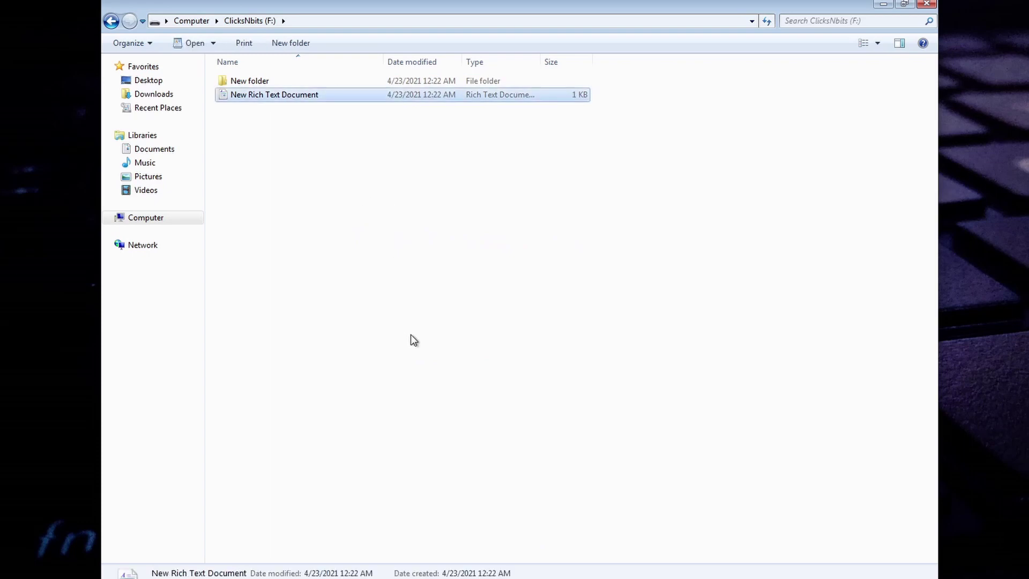
{"action": "key", "text": "Delete"}
{"action": "left_click", "coordinate": [567, 355]}
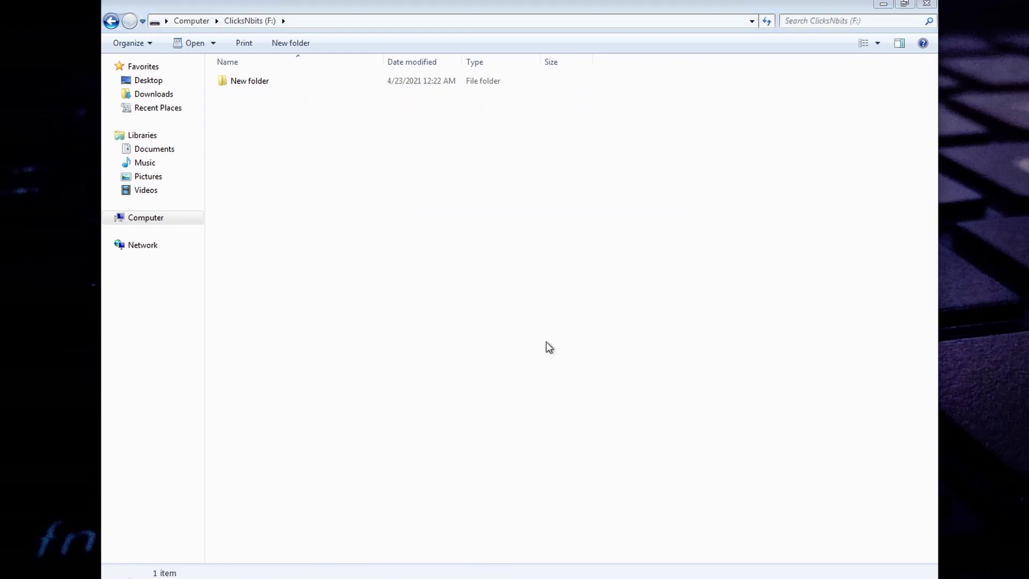
Create a new Compressed (zipped) Folder with the default name in the ClicksNbits (F:) drive.
{"action": "right_click", "coordinate": [342, 152]}
{"action": "mouse_move", "coordinate": [416, 294]}
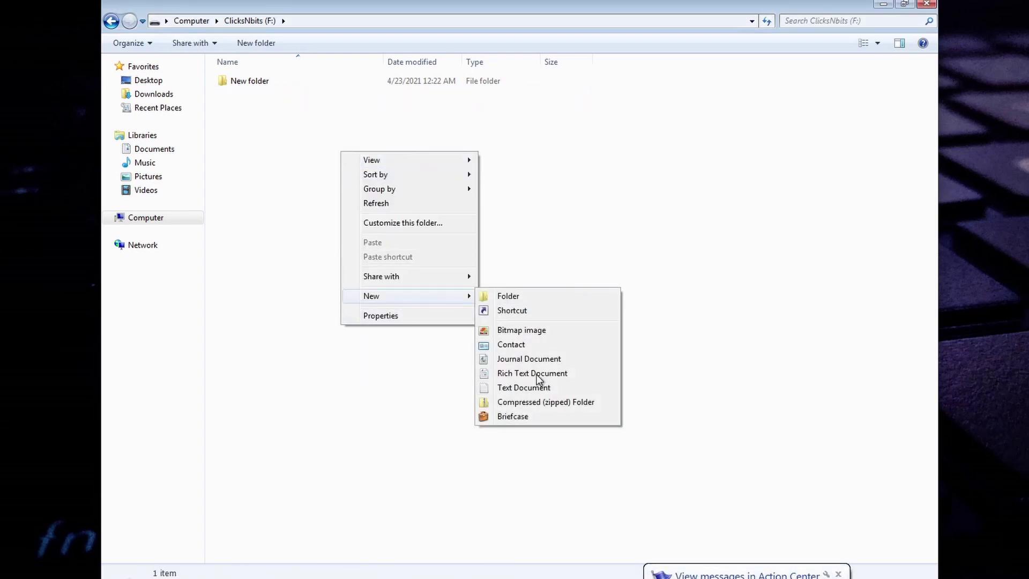
{"action": "left_click", "coordinate": [526, 403]}
{"action": "left_click", "coordinate": [585, 375]}
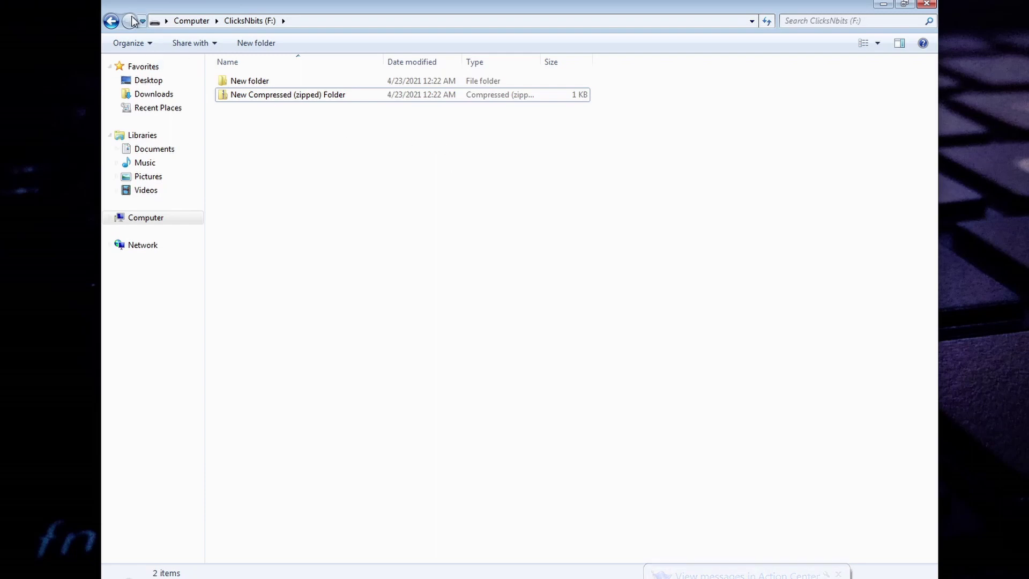
Return to Computer, check the ClicksNbits (F:) drive's file system in its properties, and show its security permissions.
{"action": "left_click", "coordinate": [111, 20]}
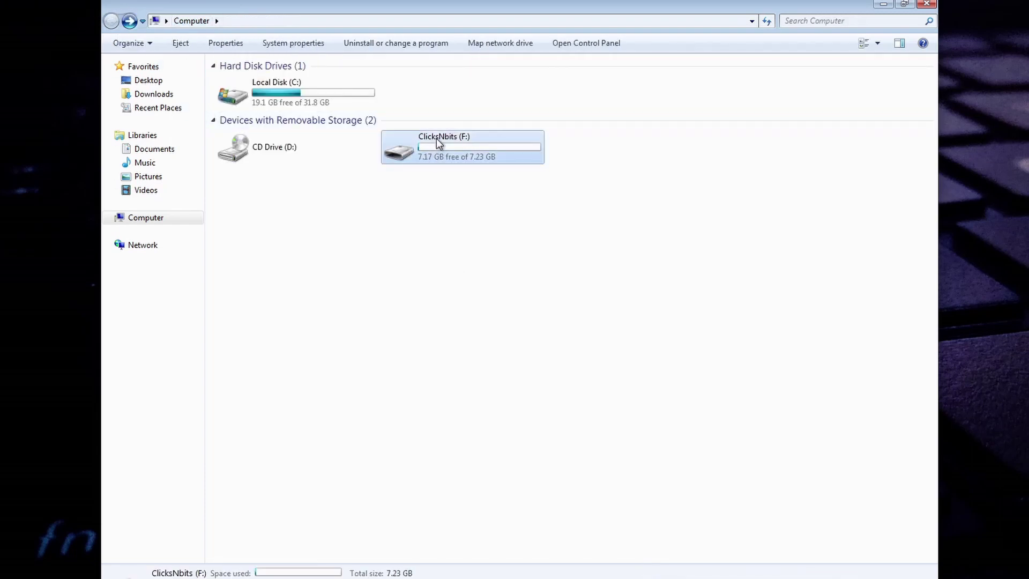
{"action": "right_click", "coordinate": [436, 138]}
{"action": "left_click", "coordinate": [493, 318]}
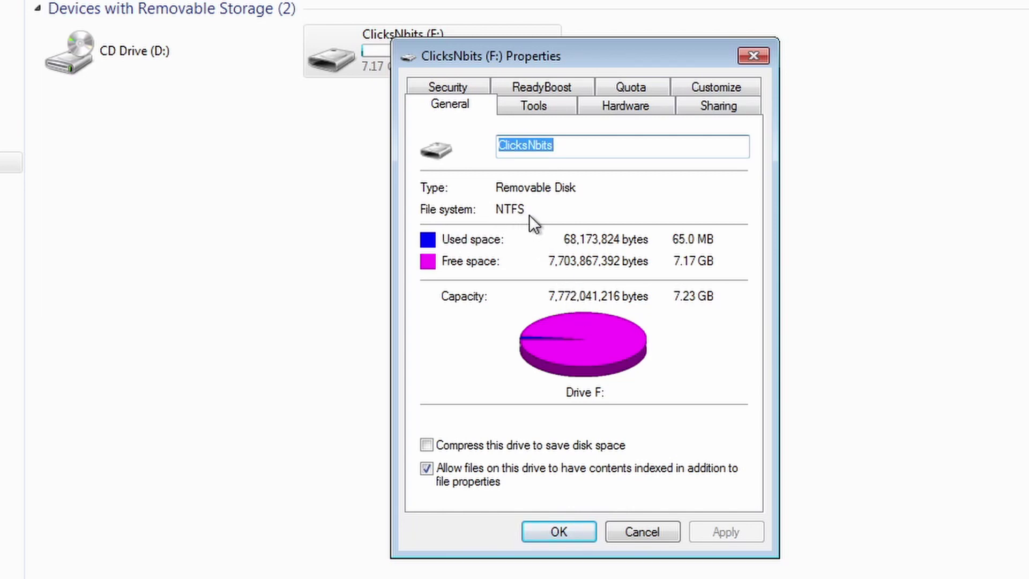
{"action": "key", "text": "alt"}
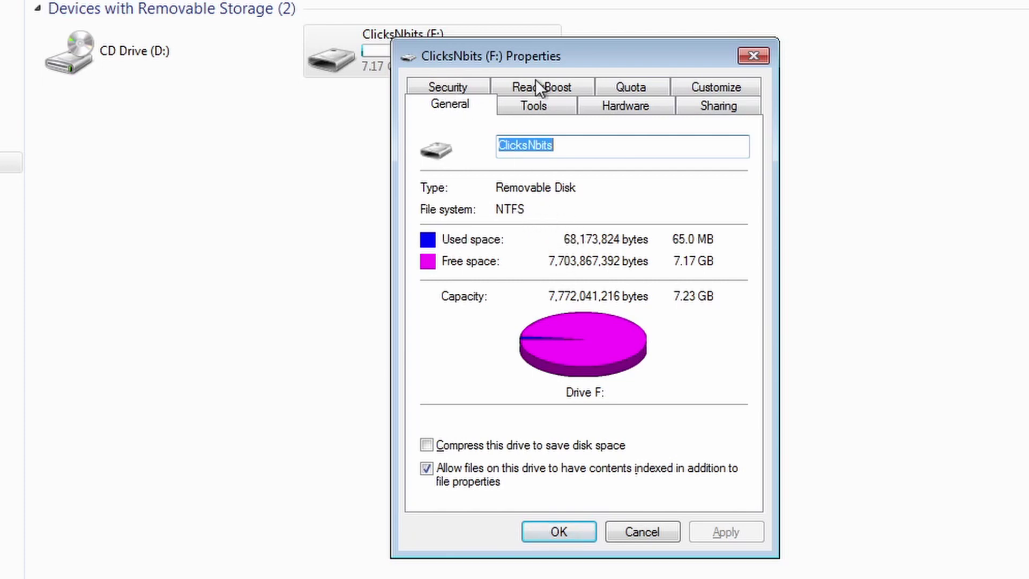
{"action": "left_click", "coordinate": [448, 87]}
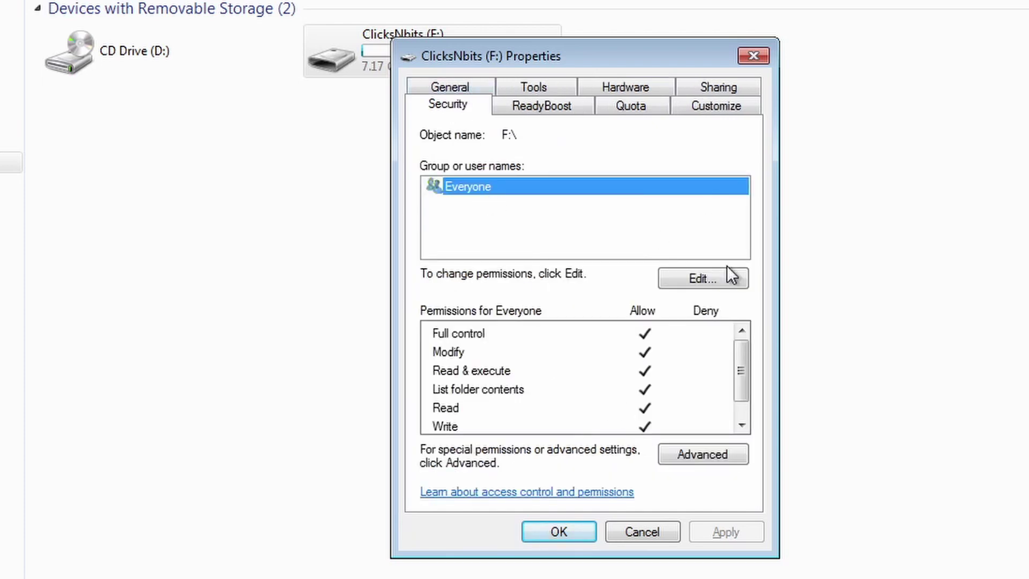
Open the drive's permissions for editing and deny Full control to Everyone.
{"action": "left_click", "coordinate": [696, 284]}
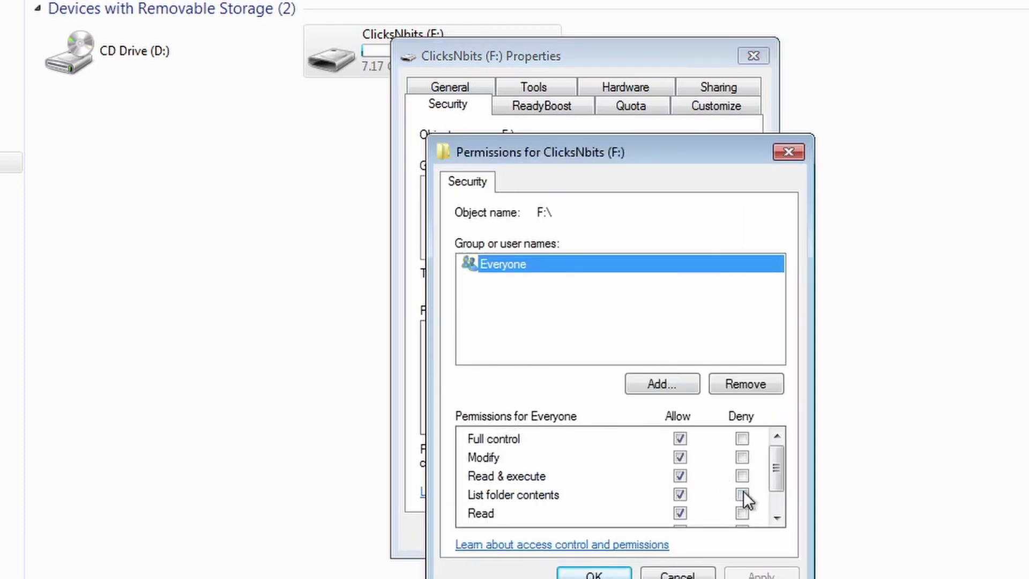
{"action": "left_click", "coordinate": [743, 438]}
{"action": "mouse_move", "coordinate": [781, 460]}
{"action": "left_mouse_down"}
{"action": "mouse_move", "coordinate": [778, 479]}
{"action": "mouse_move", "coordinate": [778, 457]}
{"action": "left_mouse_up"}
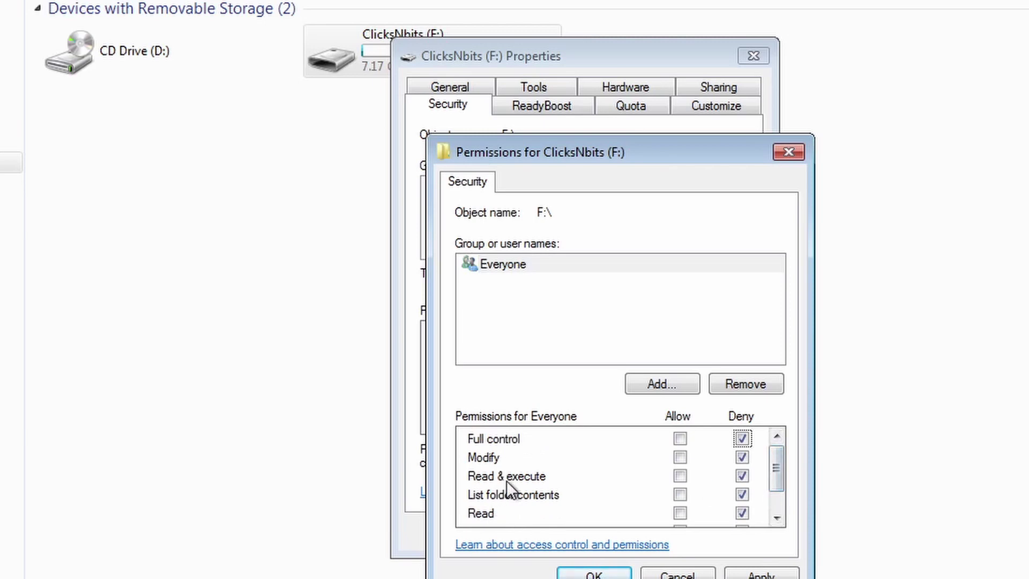
Allow Everyone Read & execute, List folder contents and Read, leave Write denied, and apply the permissions to the drive.
{"action": "left_click", "coordinate": [679, 476]}
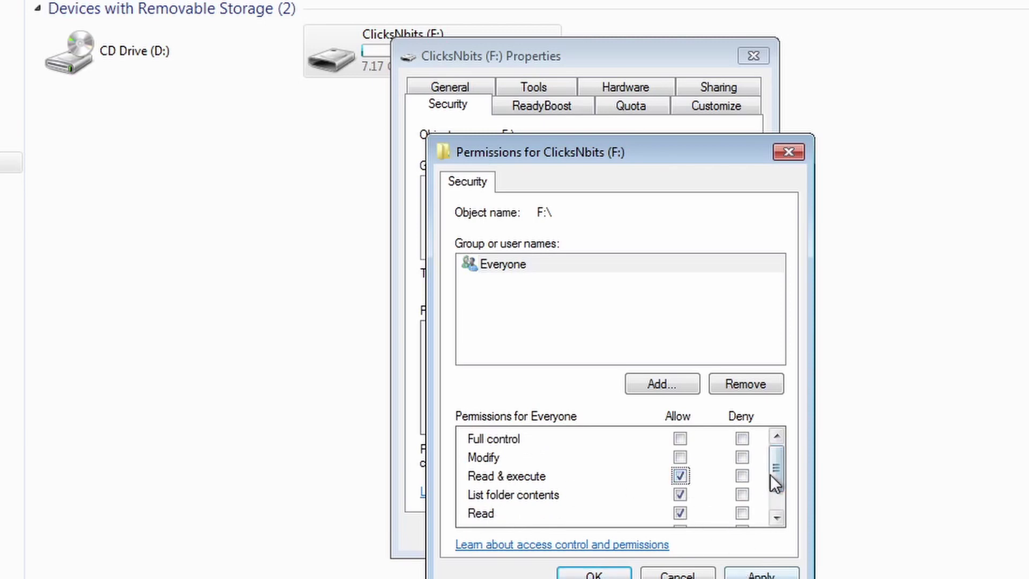
{"action": "left_click_drag", "start_coordinate": [771, 474], "coordinate": [778, 481]}
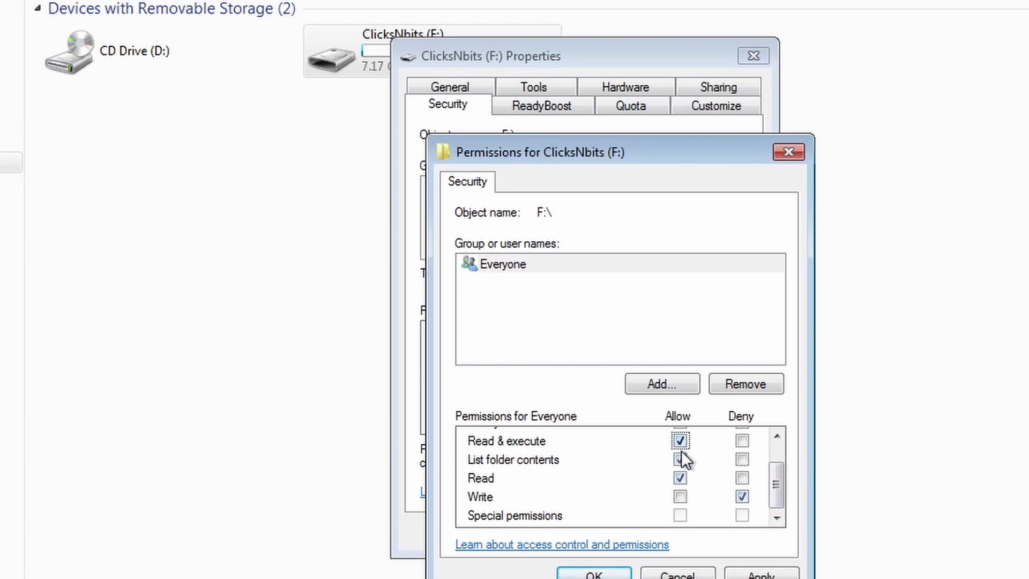
{"action": "left_click_drag", "start_coordinate": [766, 474], "coordinate": [772, 532]}
{"action": "left_click", "coordinate": [761, 573]}
{"action": "left_click", "coordinate": [638, 394]}
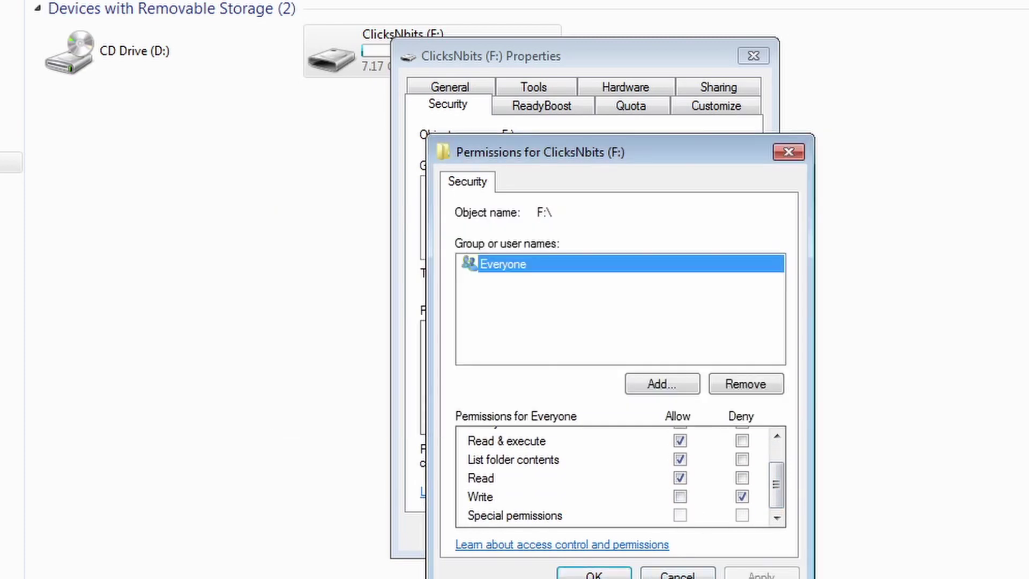
{"action": "left_click", "coordinate": [594, 574]}
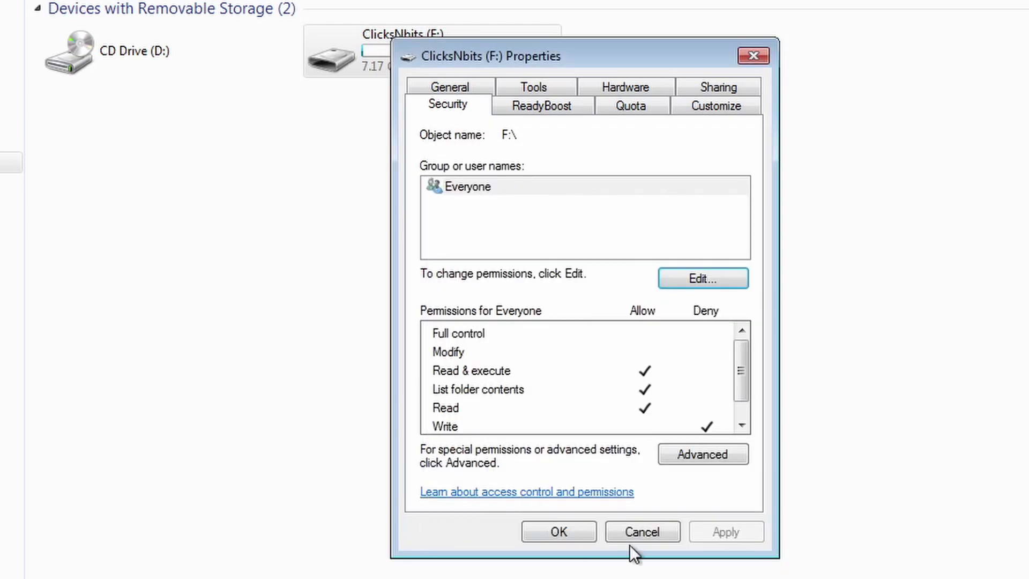
{"action": "left_click", "coordinate": [578, 533]}
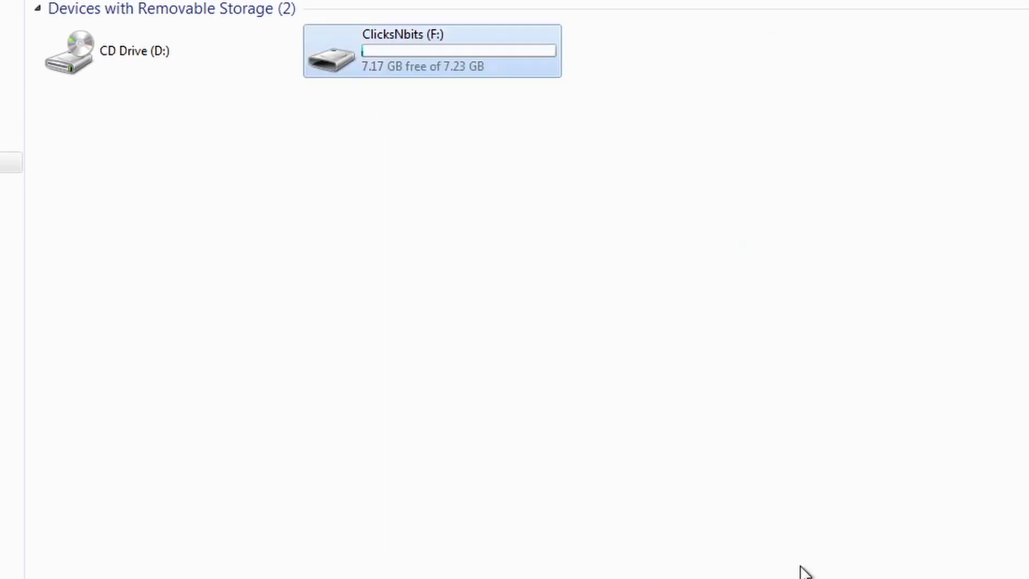
Open the ClicksNbits (F:) drive and try to delete New Compressed (zipped) Folder to test the write protection.
{"action": "double_click", "coordinate": [402, 52]}
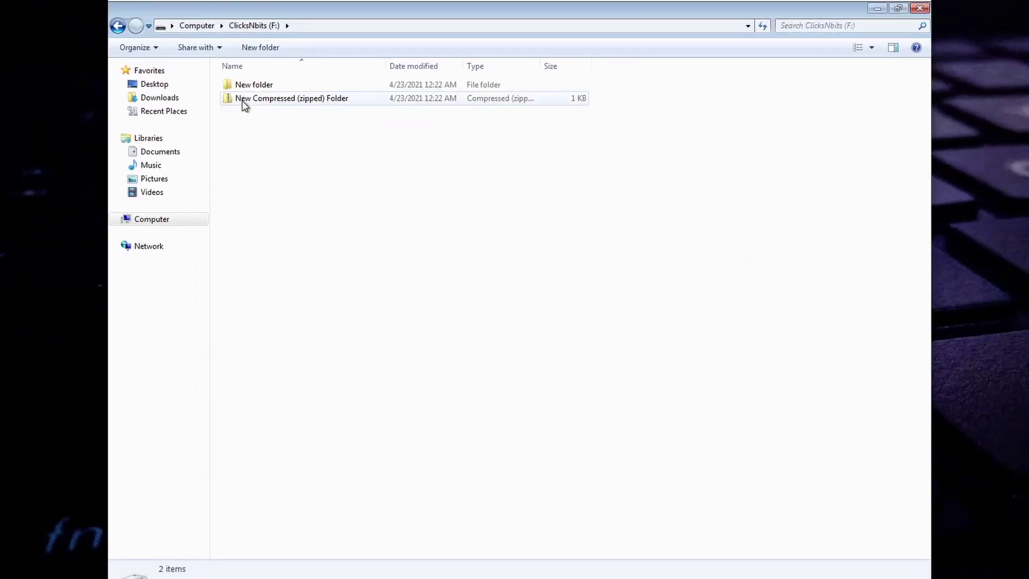
{"action": "left_click", "coordinate": [257, 97]}
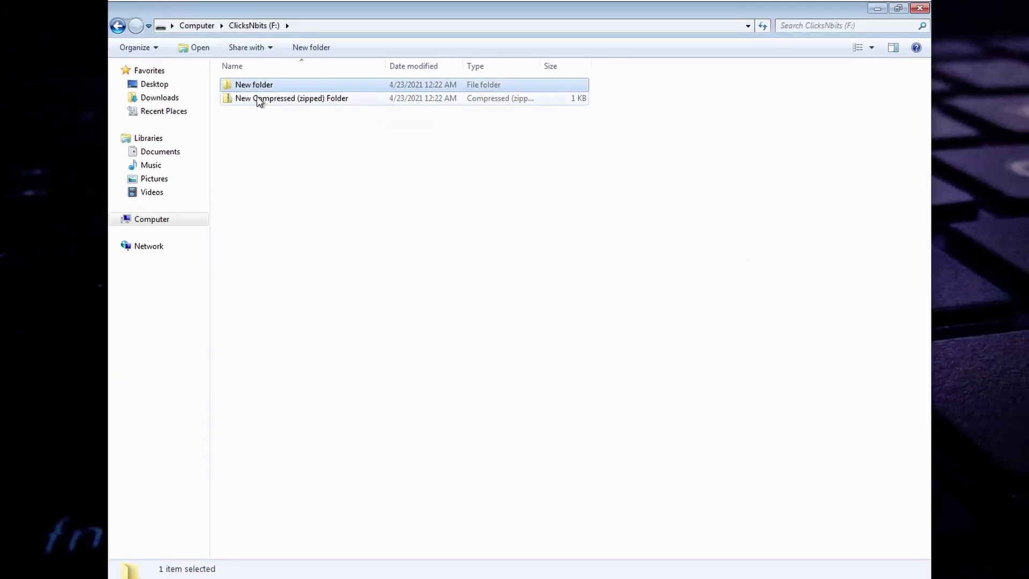
{"action": "left_click", "coordinate": [304, 177]}
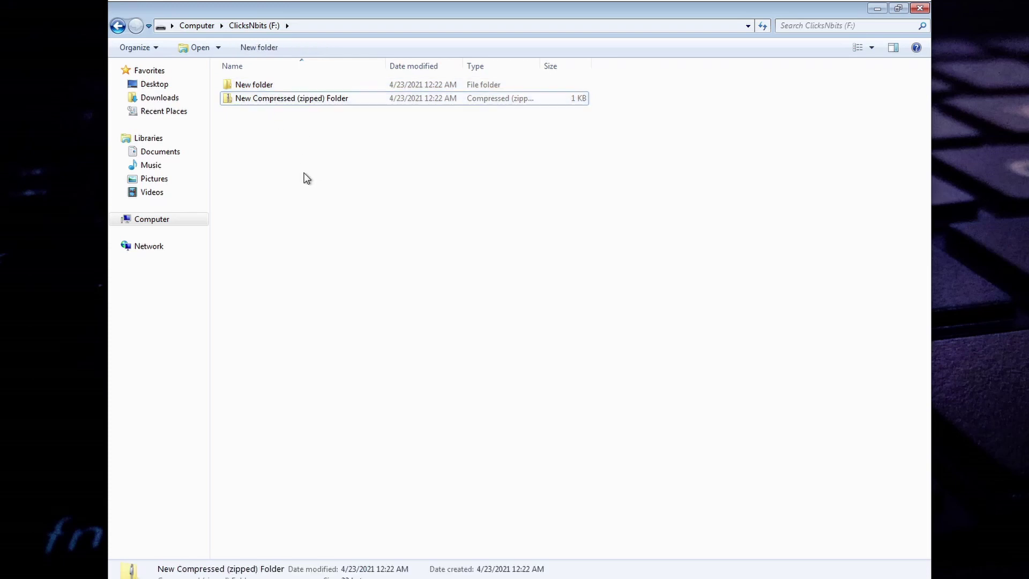
{"action": "left_click", "coordinate": [273, 97]}
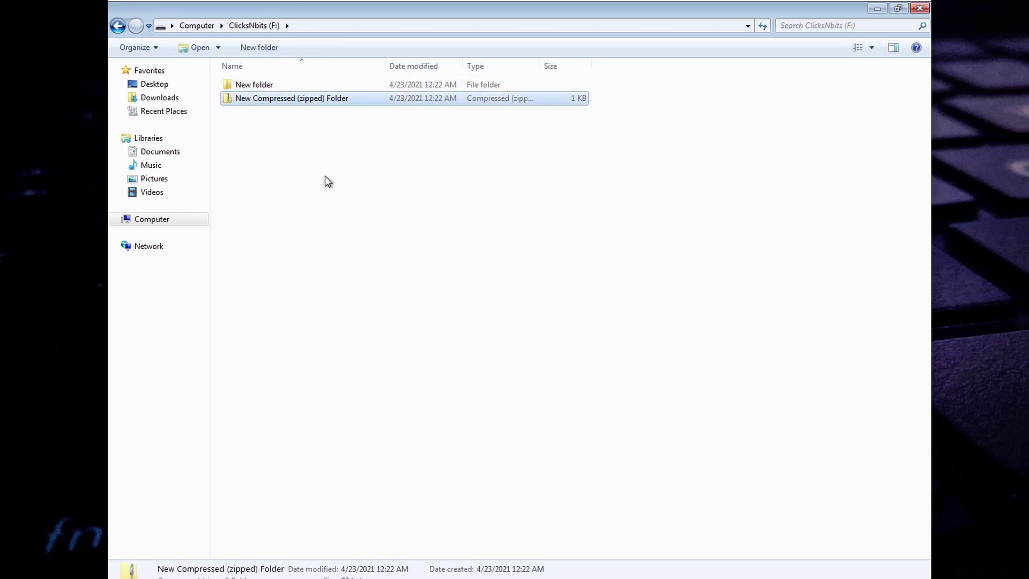
{"action": "key", "text": "Delete"}
{"action": "left_click", "coordinate": [563, 354]}
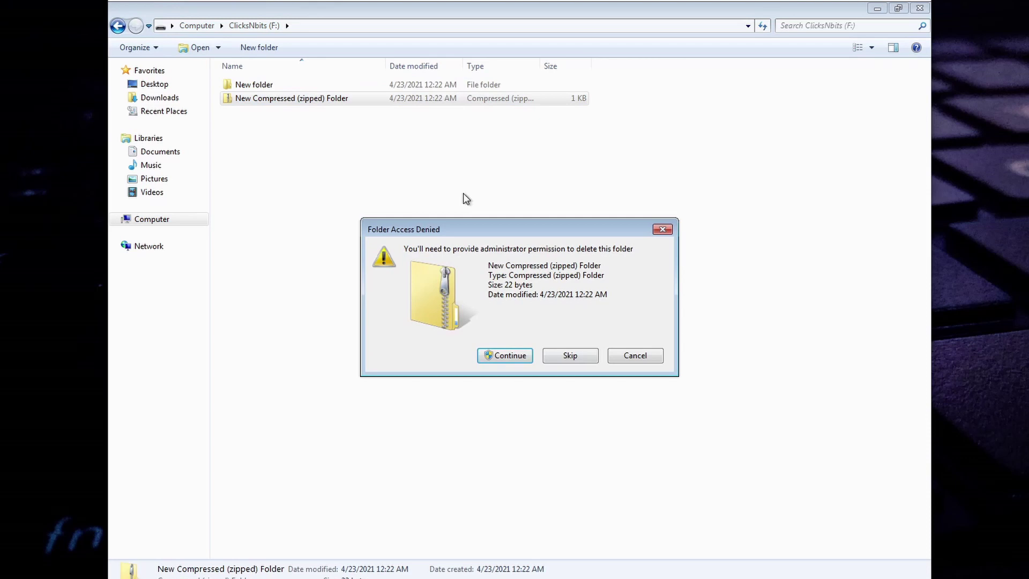
{"action": "left_click", "coordinate": [504, 351]}
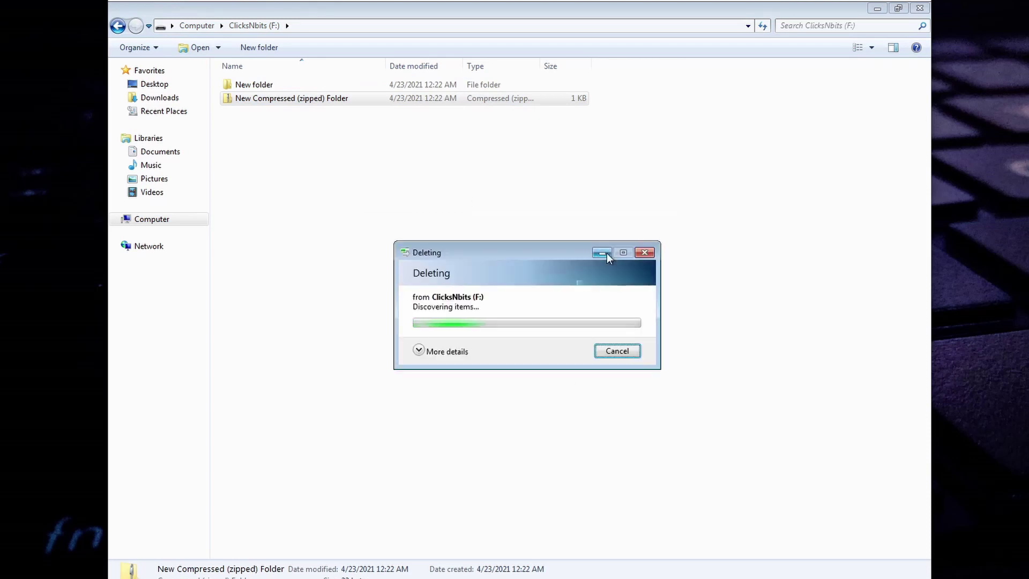
{"action": "left_click", "coordinate": [663, 370]}
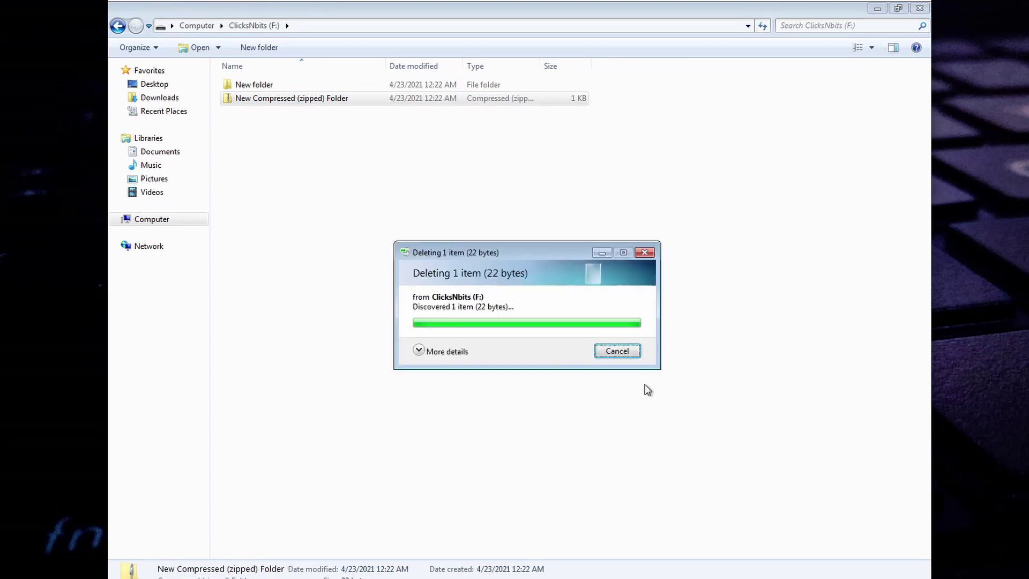
Try to create a new Rich Text Document in the write-protected ClicksNbits (F:) drive.
{"action": "right_click", "coordinate": [406, 209]}
{"action": "mouse_move", "coordinate": [451, 346]}
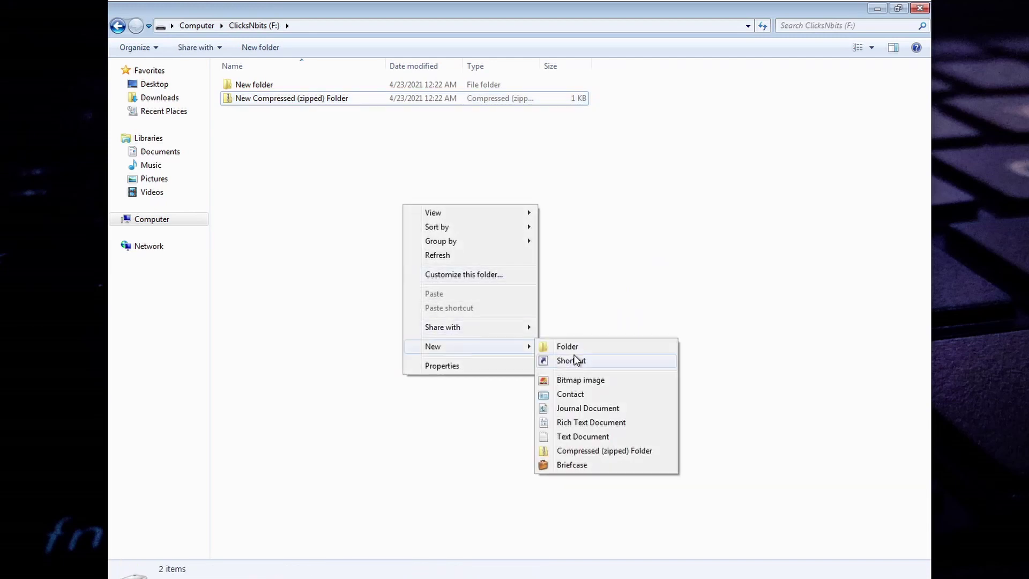
{"action": "left_click", "coordinate": [590, 422]}
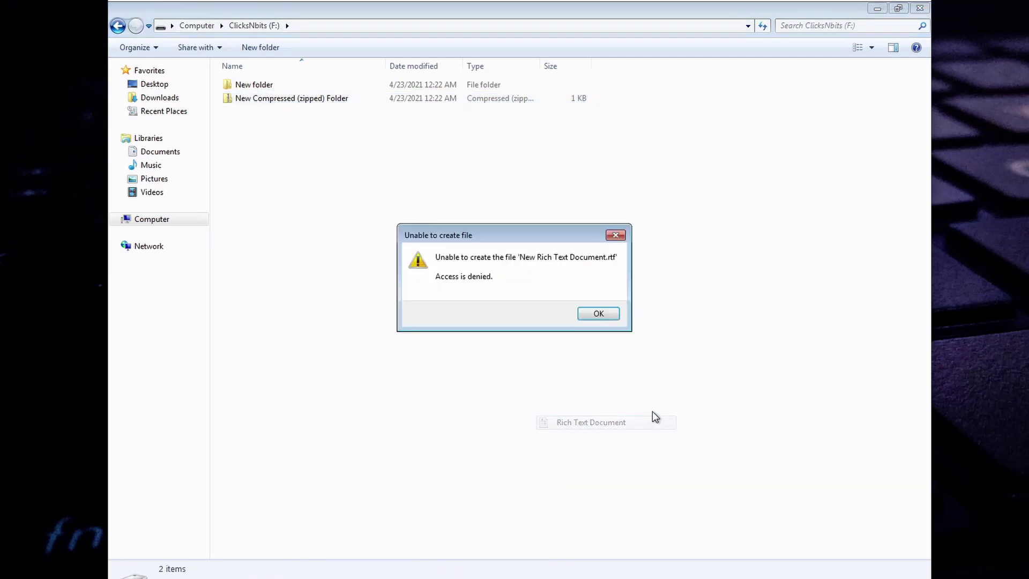
{"action": "left_click", "coordinate": [602, 317]}
{"action": "right_click", "coordinate": [420, 218]}
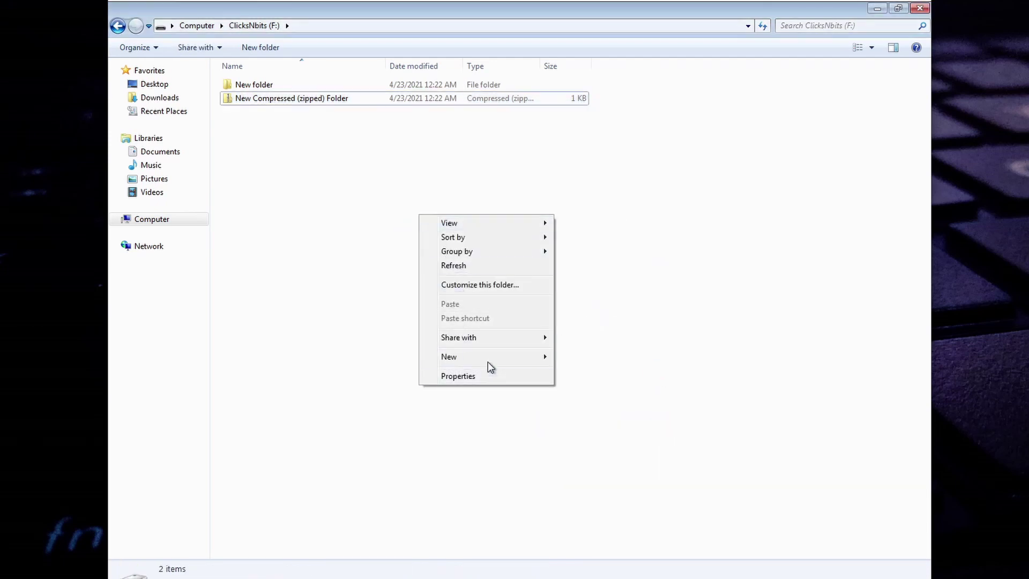
{"action": "left_click", "coordinate": [770, 251]}
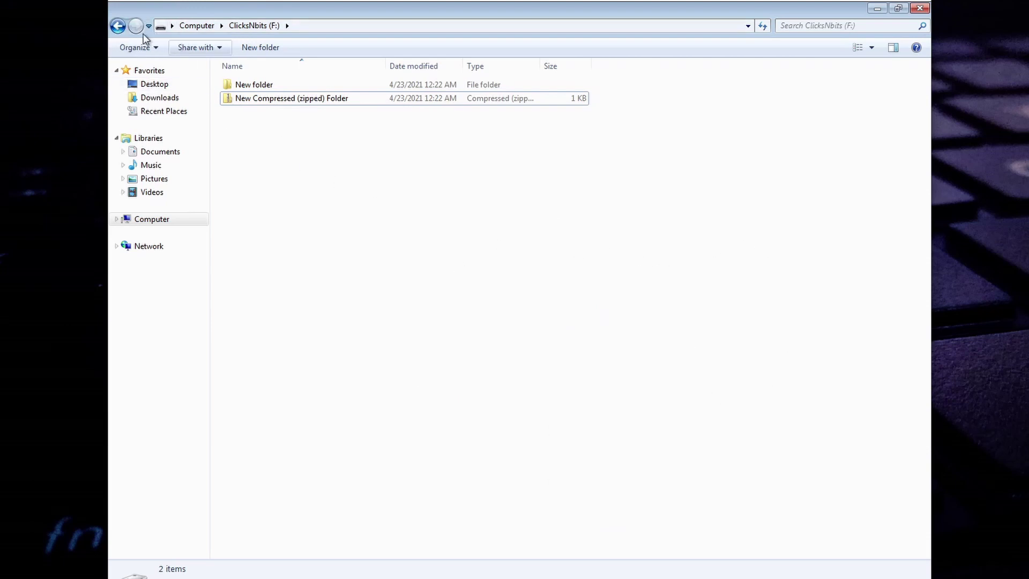
Return to Computer and open the security permissions in the ClicksNbits (F:) drive's properties.
{"action": "left_click", "coordinate": [118, 26]}
{"action": "right_click", "coordinate": [476, 146]}
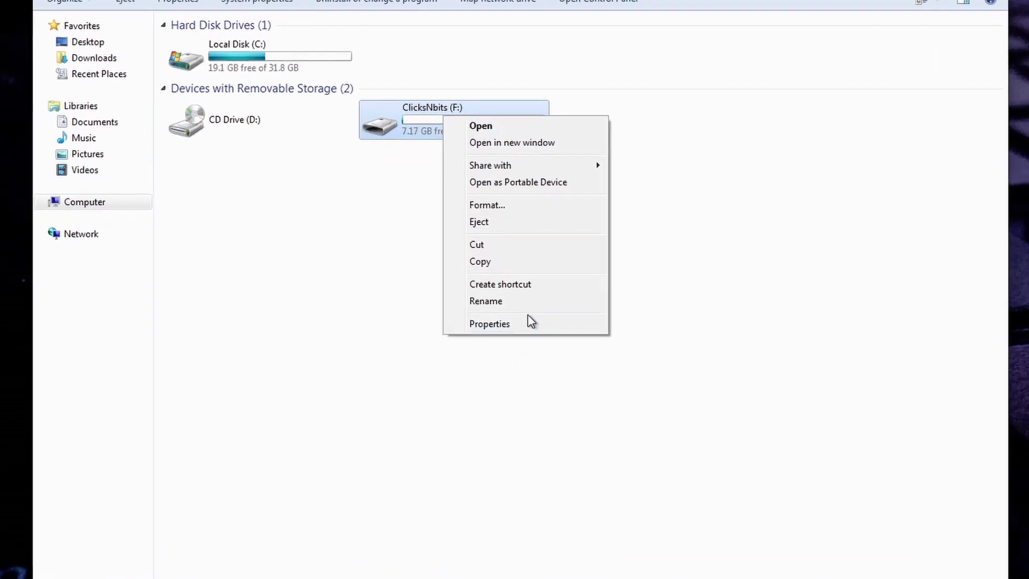
{"action": "left_click", "coordinate": [530, 325]}
{"action": "left_click", "coordinate": [496, 92]}
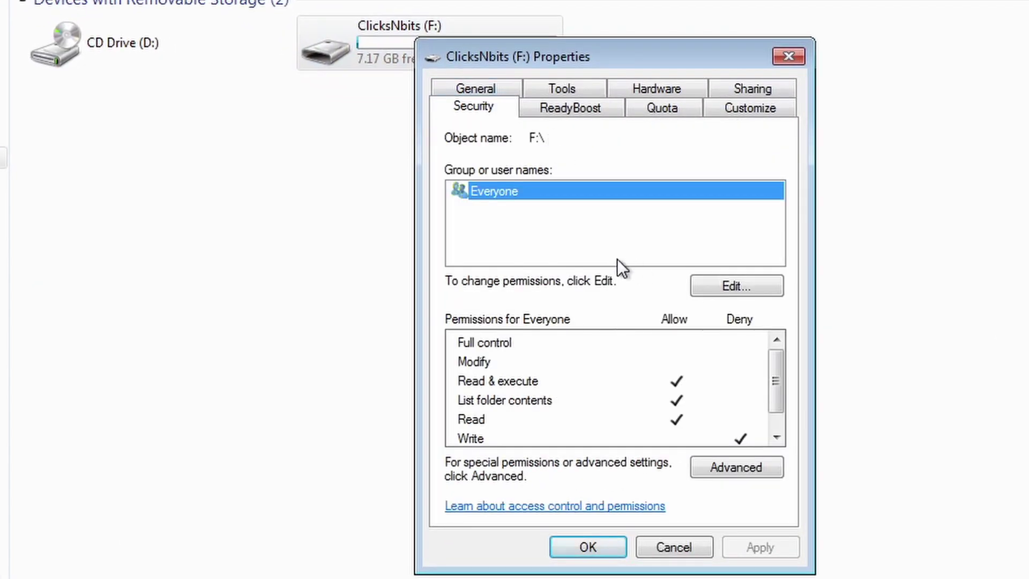
Allow Everyone Full control of the ClicksNbits (F:) drive, save the permissions, and reopen the drive.
{"action": "left_click", "coordinate": [736, 286]}
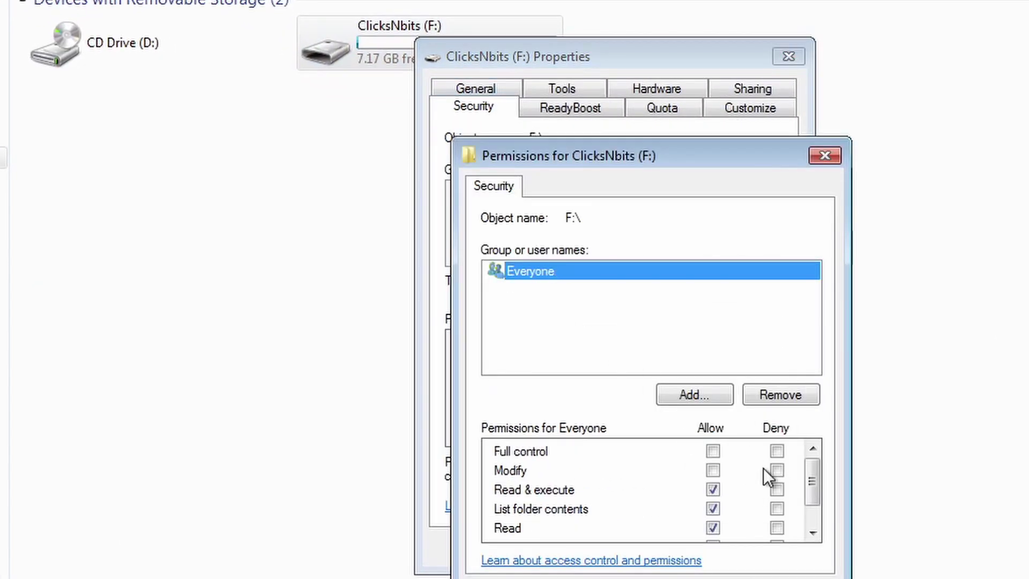
{"action": "left_click", "coordinate": [716, 449]}
{"action": "left_click", "coordinate": [711, 450]}
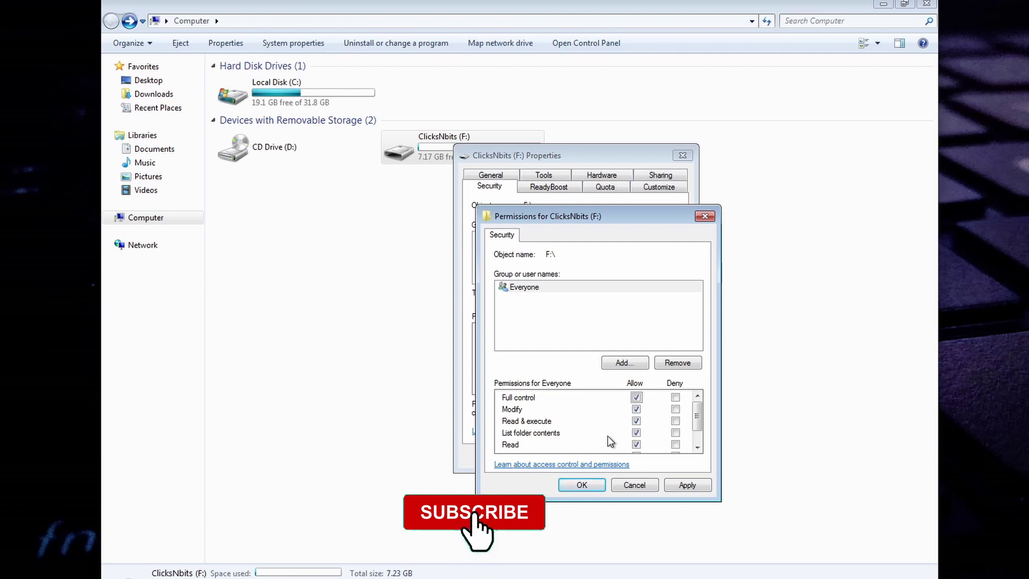
{"action": "left_click", "coordinate": [581, 485]}
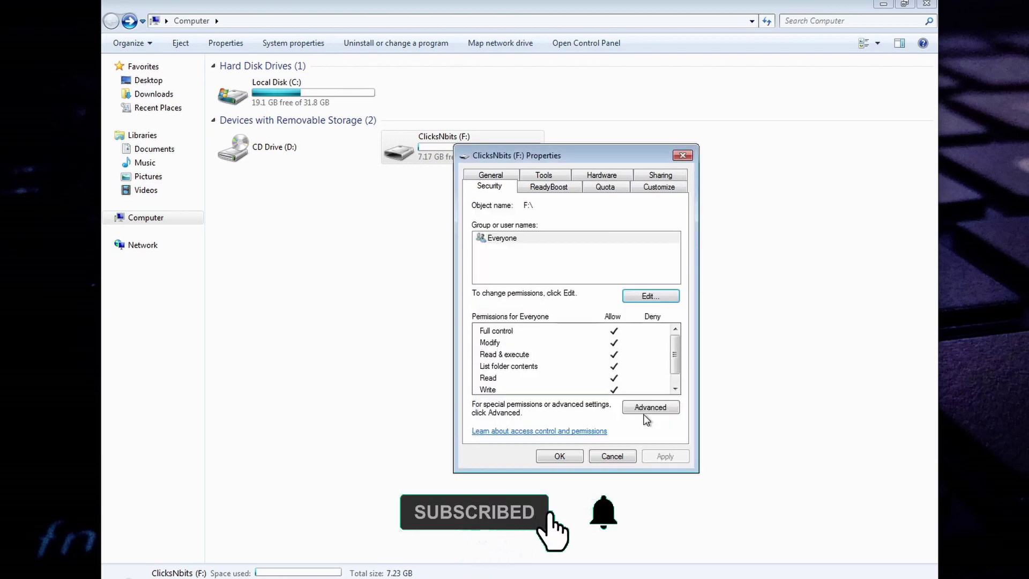
{"action": "left_click", "coordinate": [557, 454]}
{"action": "double_click", "coordinate": [436, 153]}
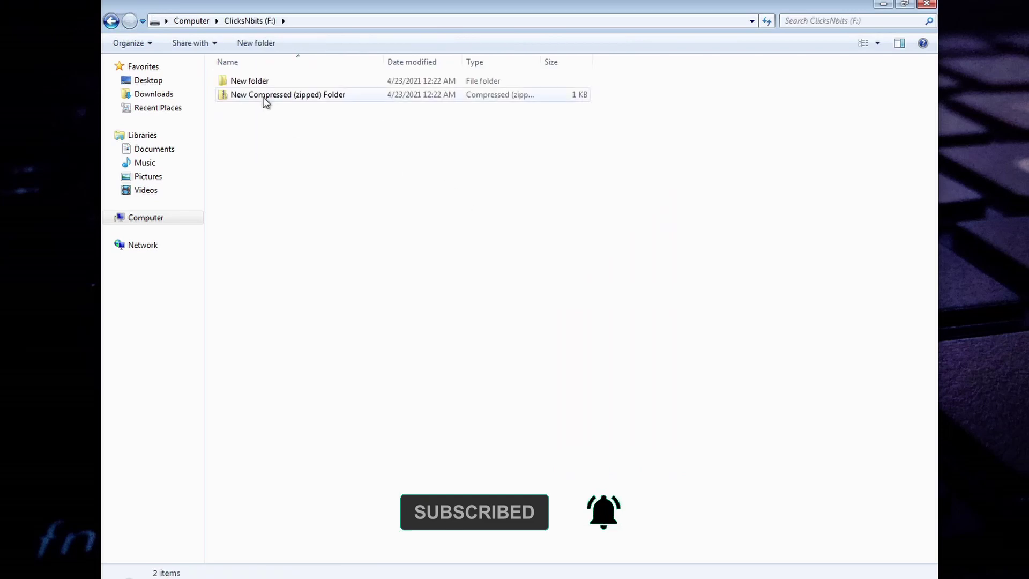
Permanently delete New Compressed (zipped) Folder from the ClicksNbits (F:) drive, and create a new item there to test write access.
{"action": "left_click", "coordinate": [264, 97]}
{"action": "key", "text": "shift+Delete"}
{"action": "key", "text": "Return"}
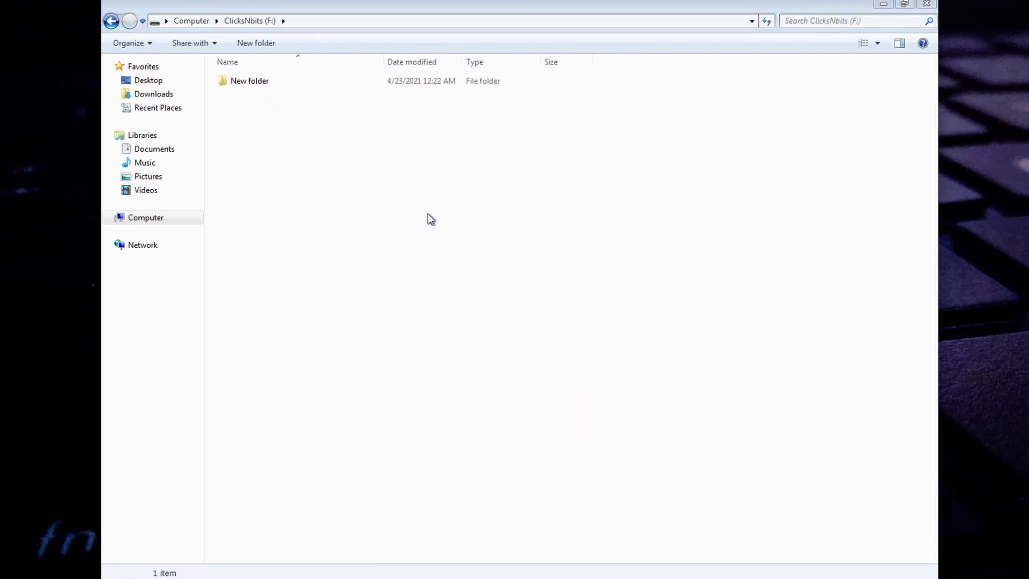
{"action": "right_click", "coordinate": [321, 191]}
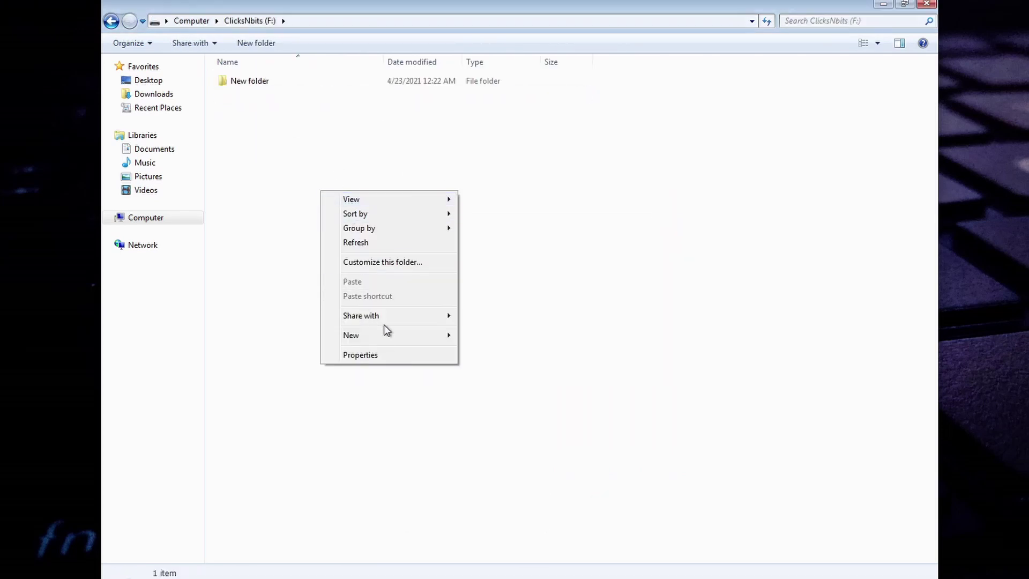
{"action": "mouse_move", "coordinate": [419, 337]}
{"action": "left_click", "coordinate": [518, 426]}
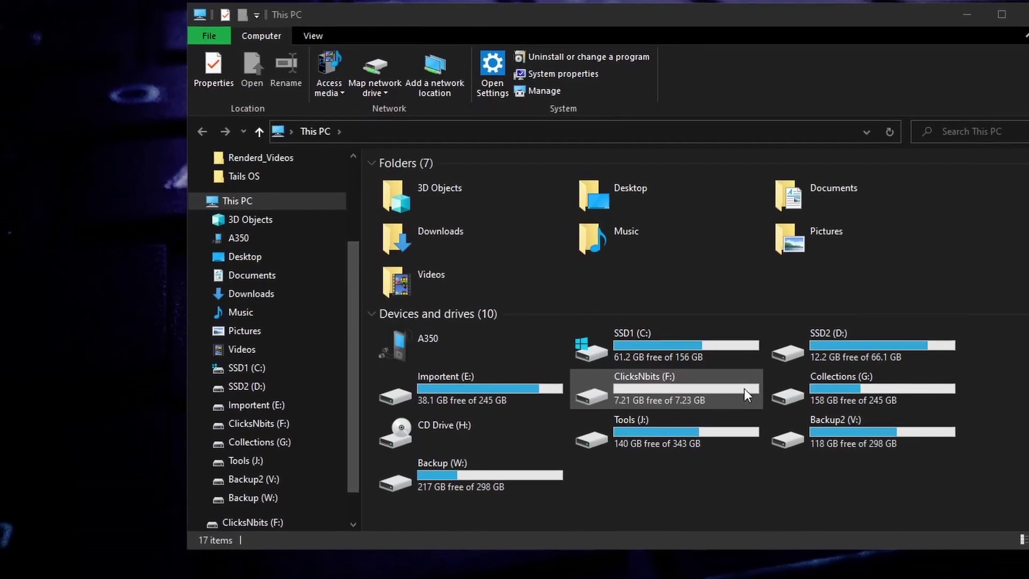
Switch to Command Prompt, running it as administrator and approving the elevation request.
{"action": "left_click", "coordinate": [638, 404]}
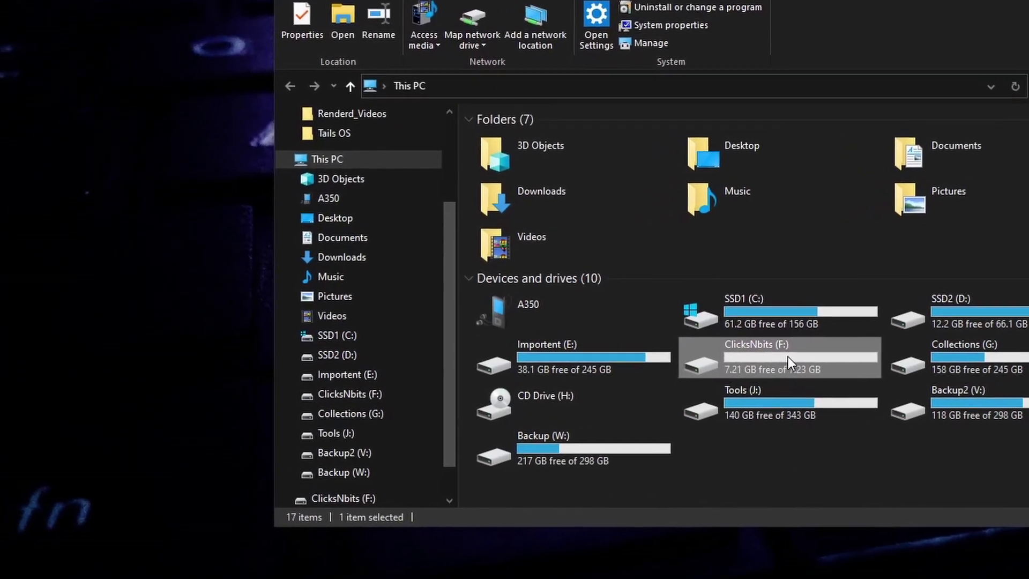
{"action": "key", "text": "super"}
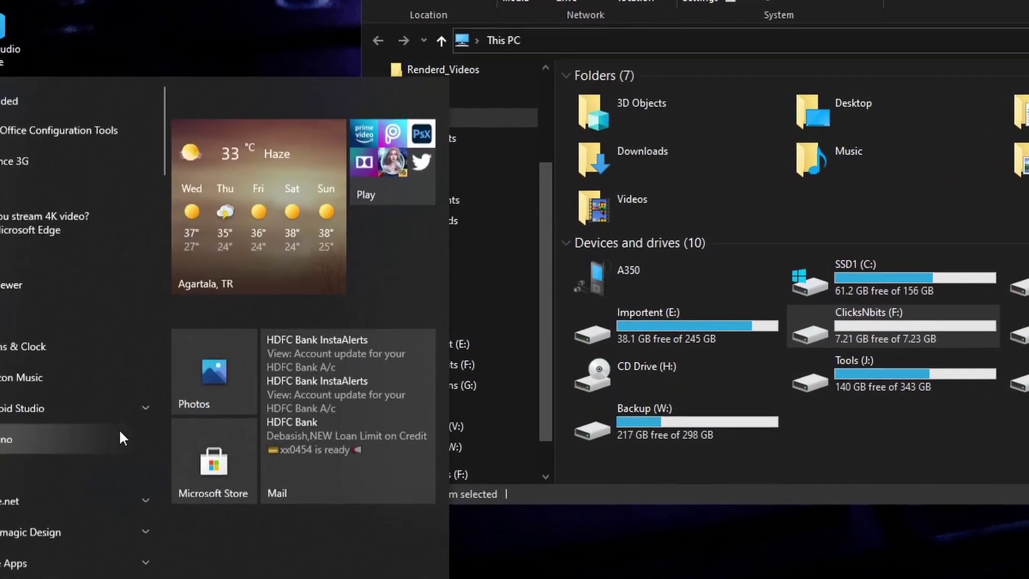
{"action": "type", "text": "cmd"}
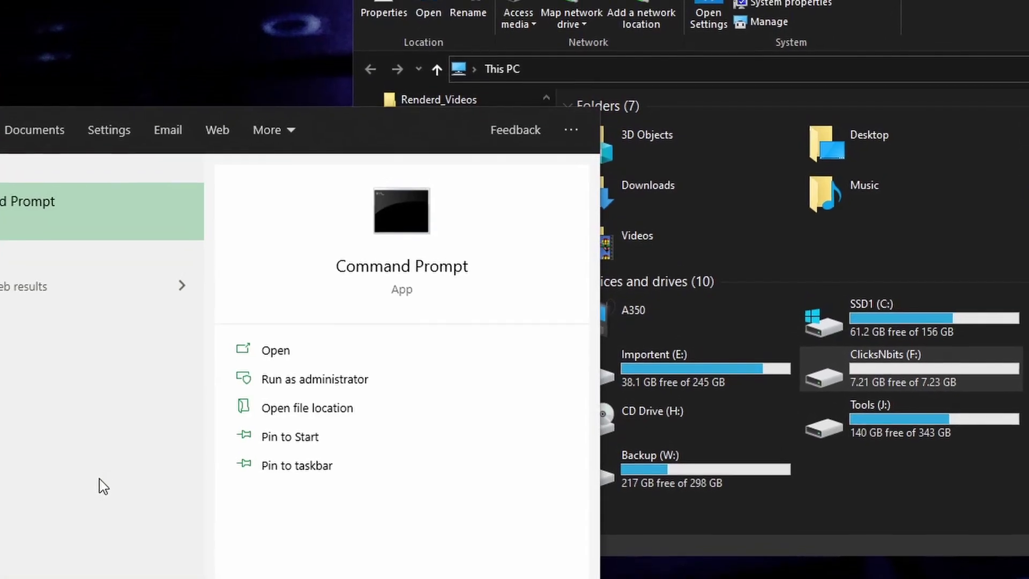
{"action": "right_click", "coordinate": [99, 208]}
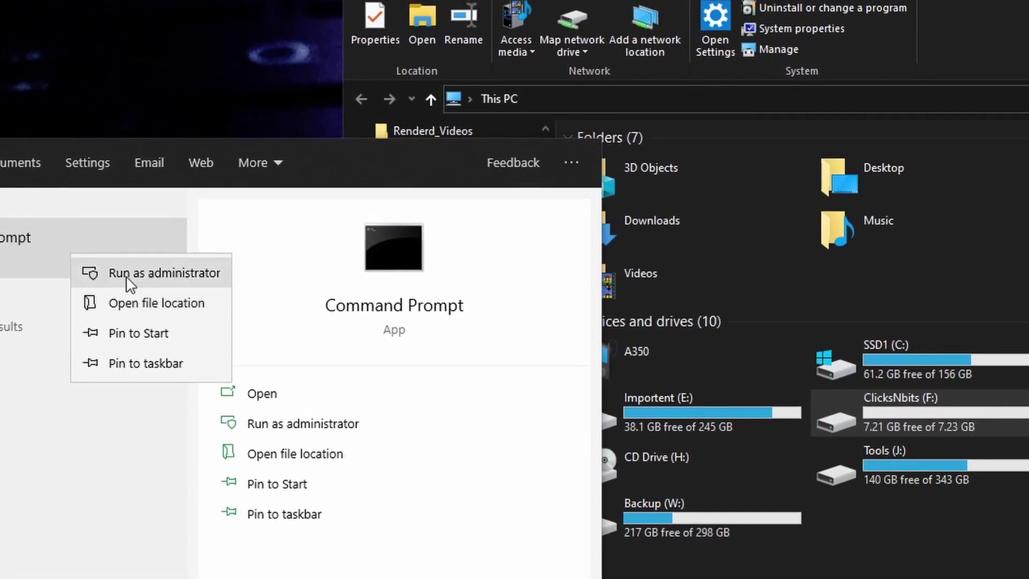
{"action": "left_click", "coordinate": [126, 263]}
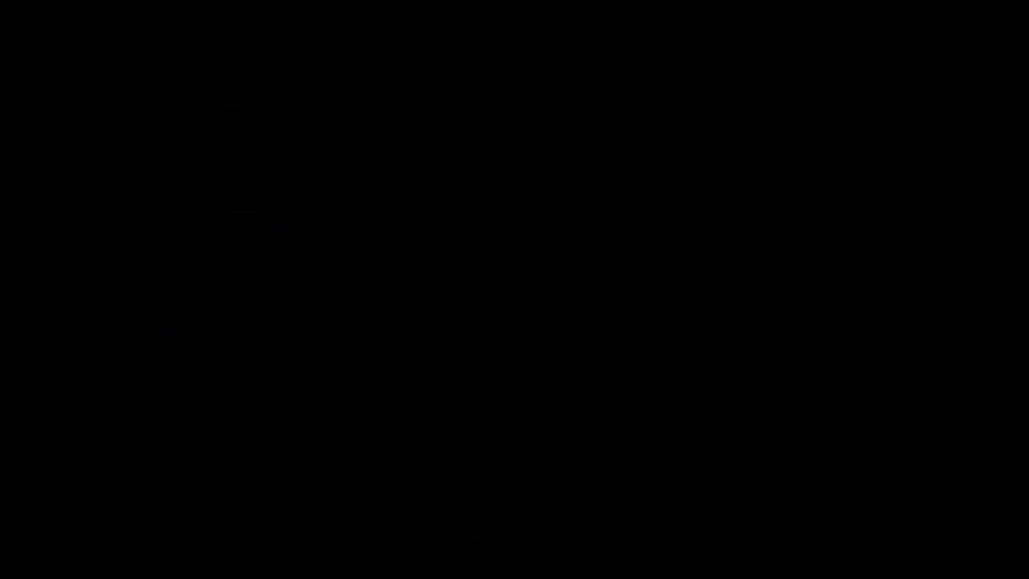
{"action": "key", "text": "alt+y"}
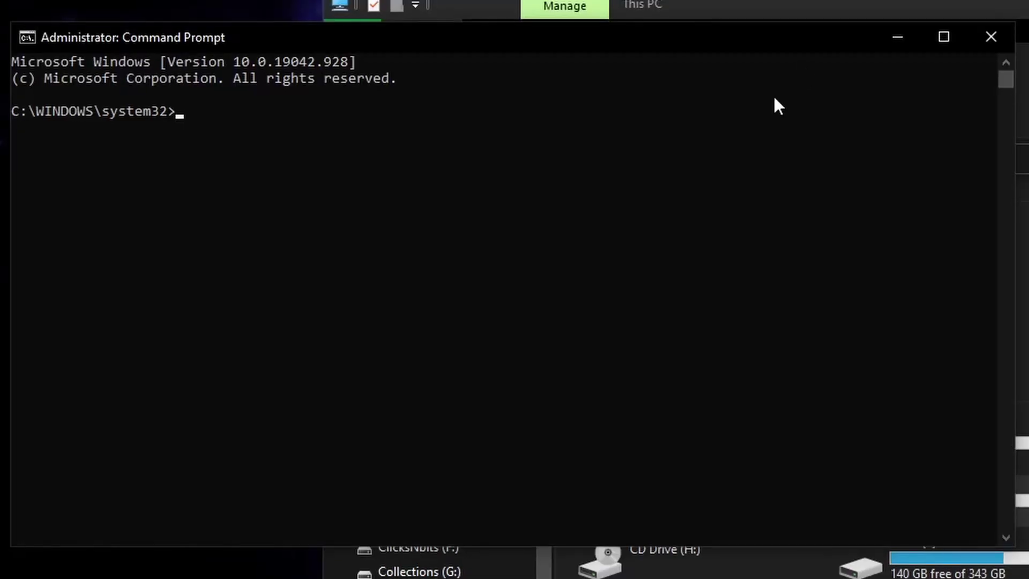
Start diskpart and run list disk to list the computer's disks.
{"action": "left_click", "coordinate": [706, 181]}
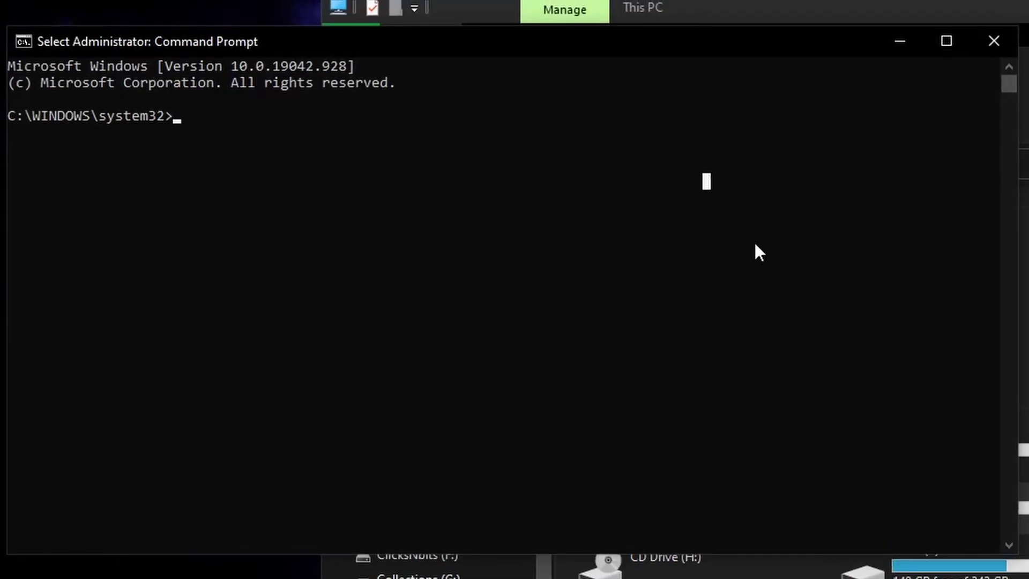
{"action": "type", "text": "di"}
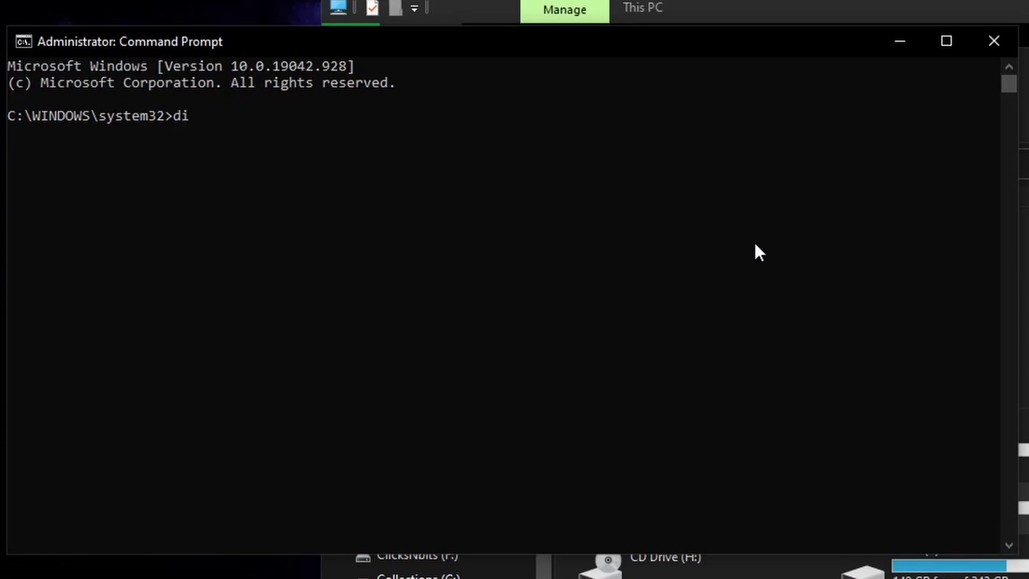
{"action": "type", "text": "skpart"}
{"action": "key", "text": "Return"}
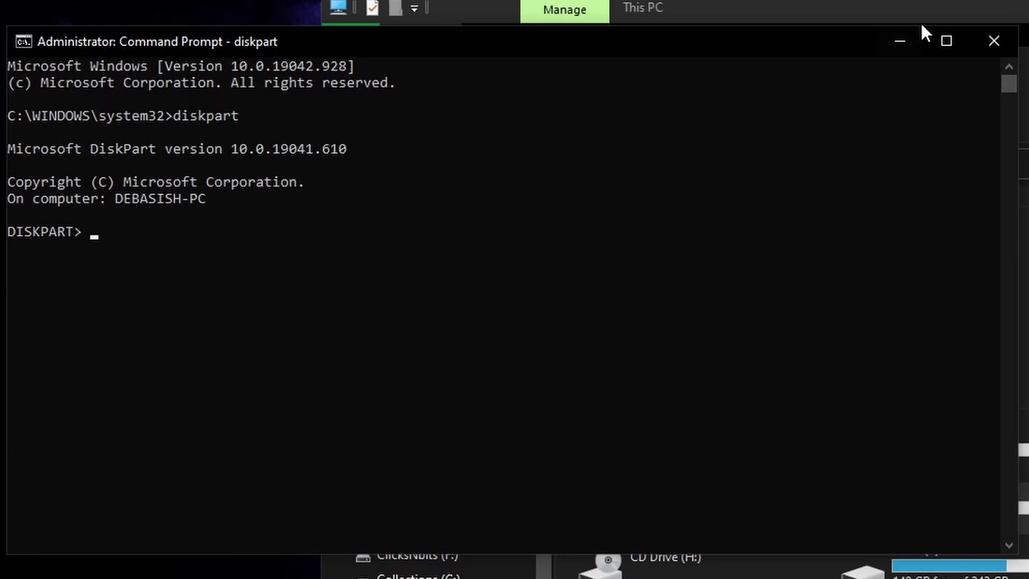
{"action": "left_click", "coordinate": [193, 263]}
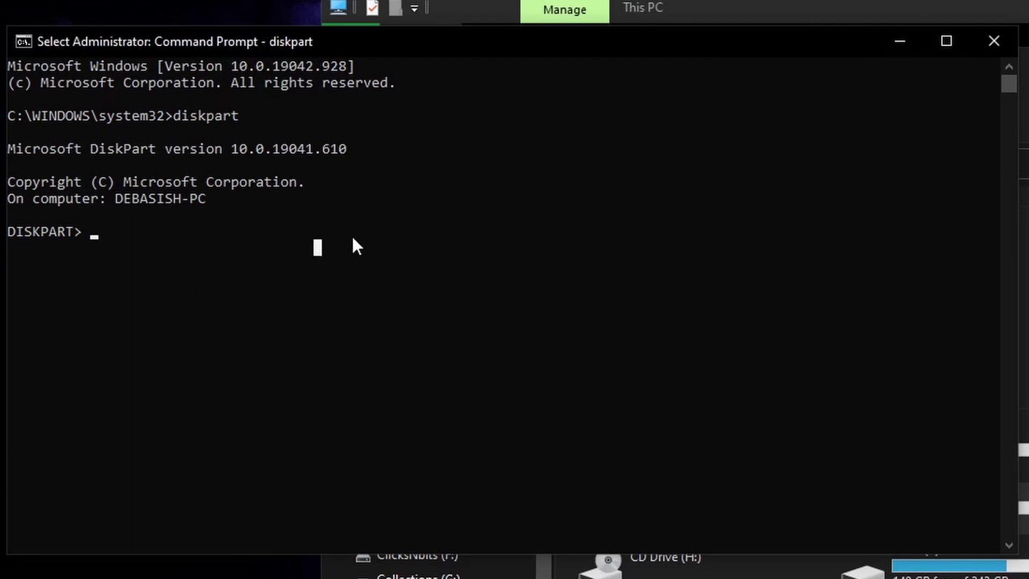
{"action": "type", "text": "list disk"}
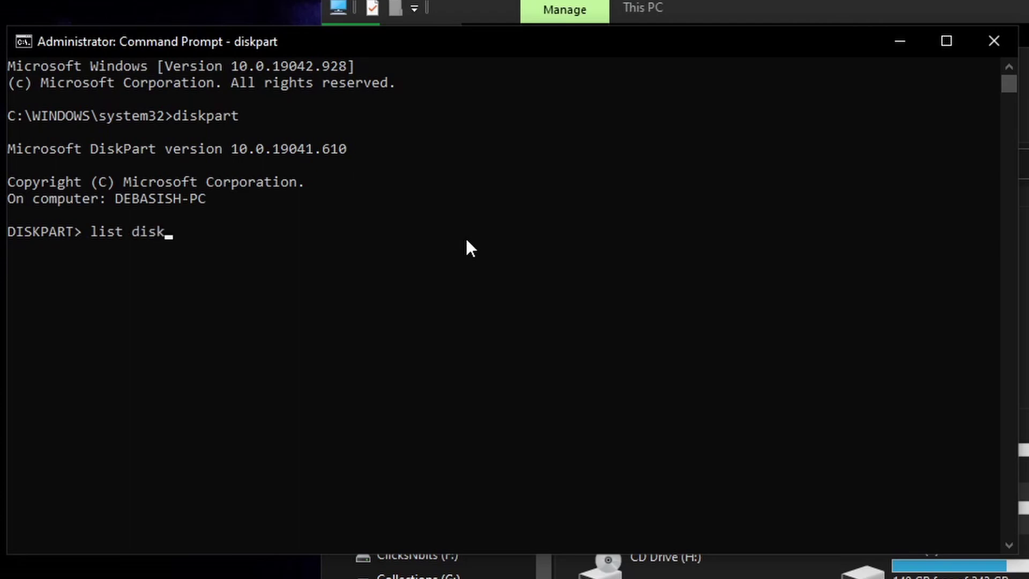
{"action": "key", "text": "Return"}
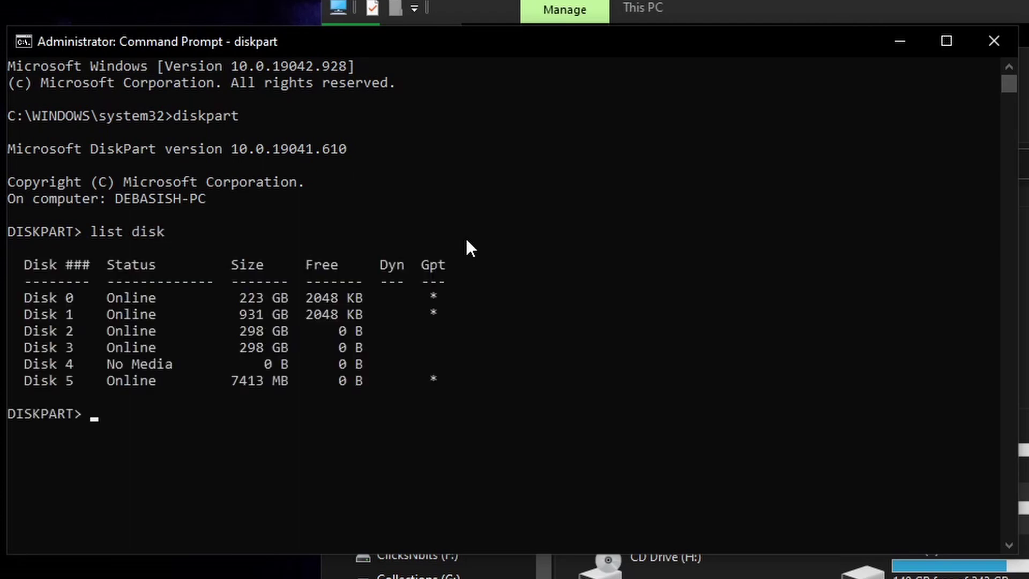
Select the 7413 MB USB drive in DiskPart with select disk 5.
{"action": "left_click", "coordinate": [118, 381]}
{"action": "left_click_drag", "start_coordinate": [60, 383], "coordinate": [221, 396]}
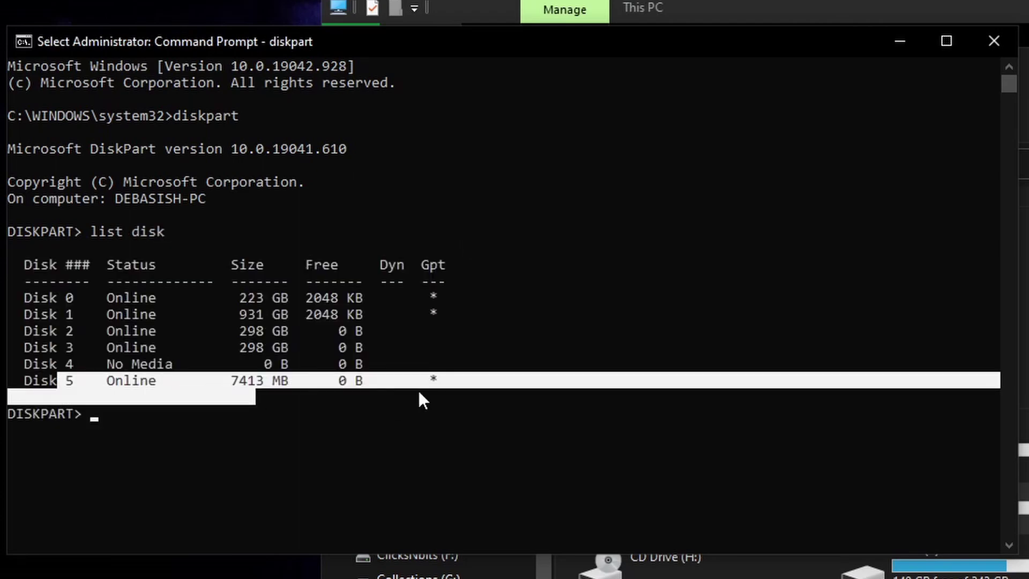
{"action": "left_click", "coordinate": [418, 395]}
{"action": "left_click", "coordinate": [242, 424]}
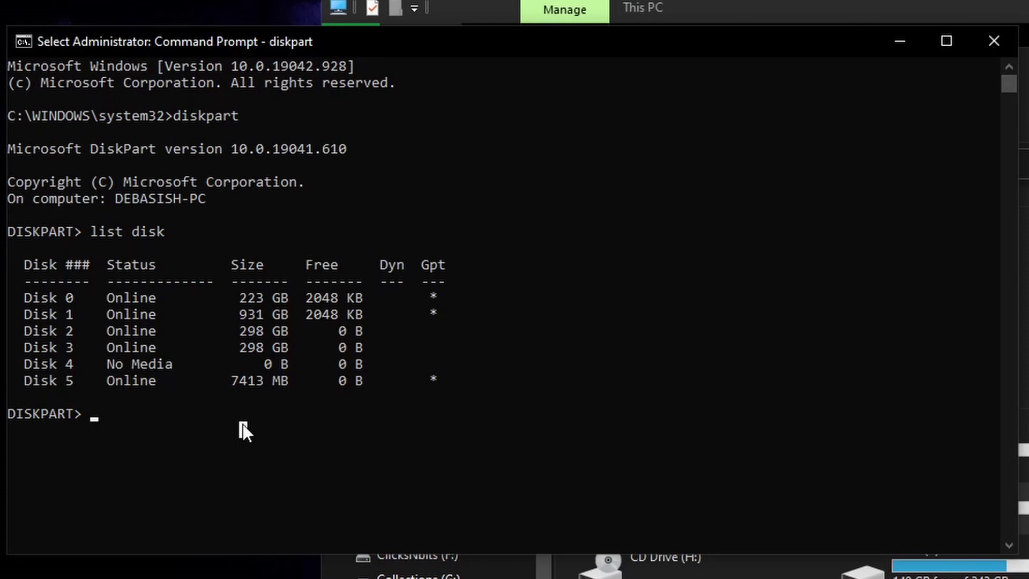
{"action": "type", "text": "se"}
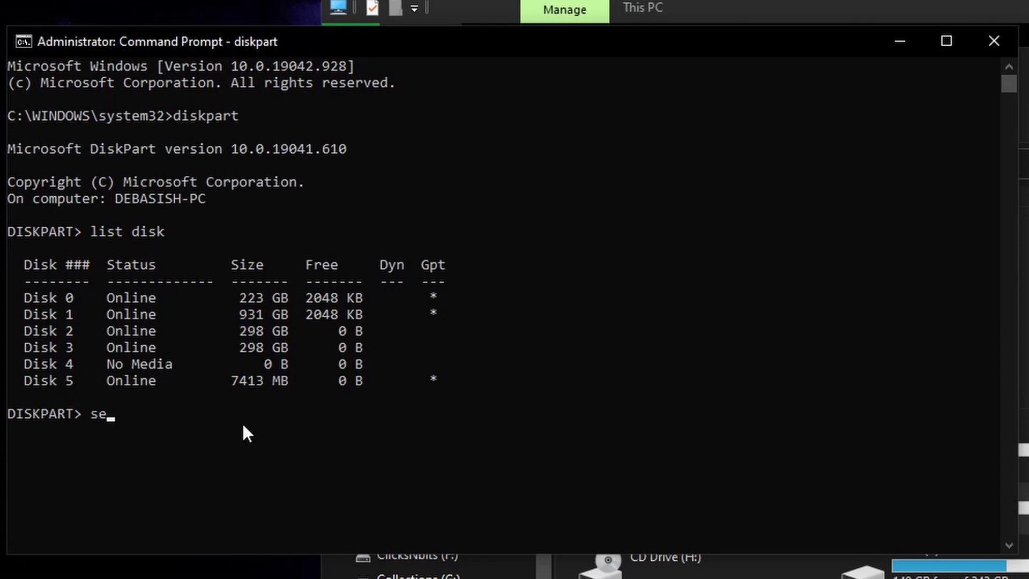
{"action": "type", "text": "lect disk 5"}
{"action": "key", "text": "Return"}
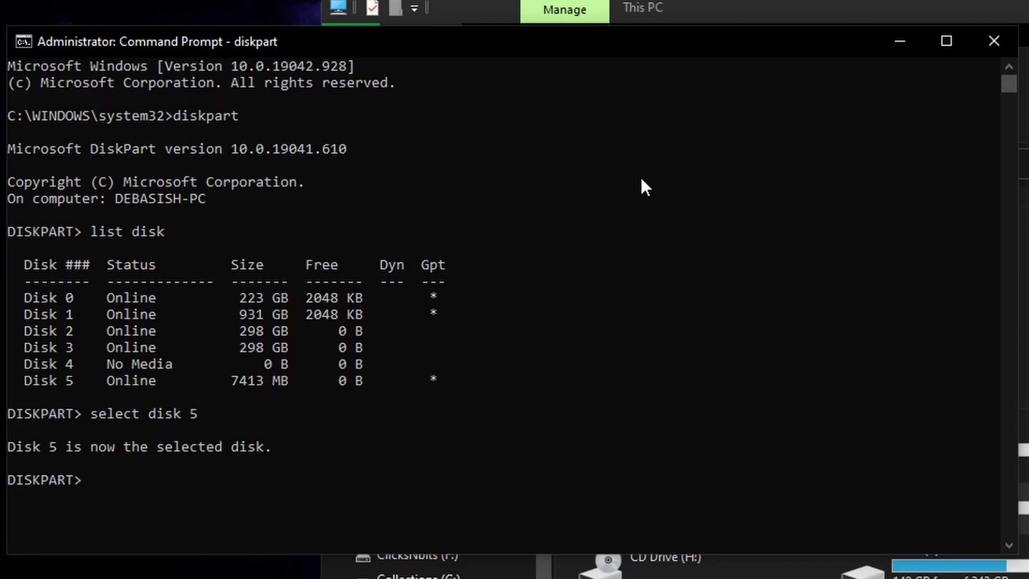
Run the attributes command for its options, and display the selected disk's attributes with attributes disk.
{"action": "type", "text": "attributes"}
{"action": "key", "text": "Return"}
{"action": "type", "text": "attributes"}
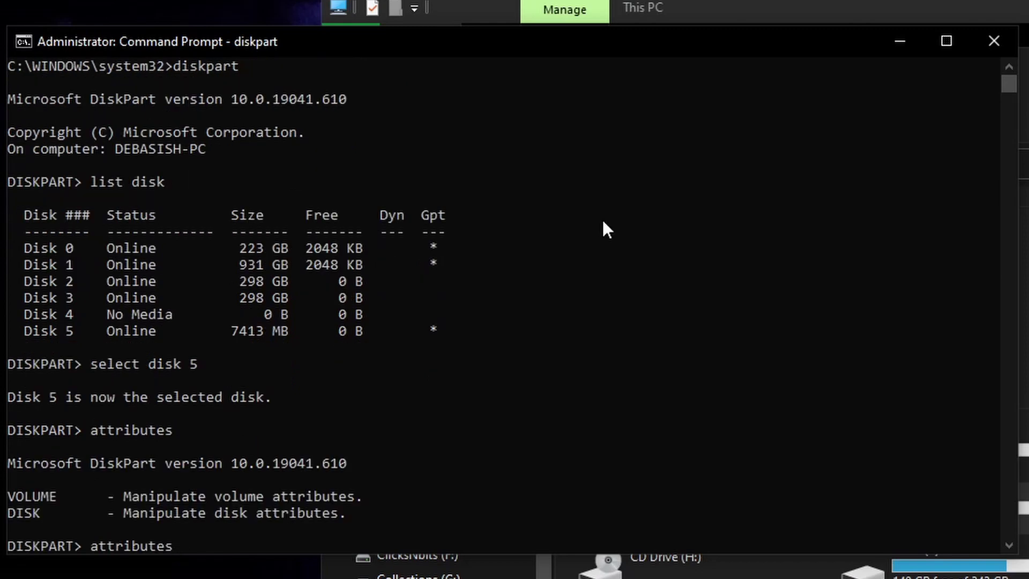
{"action": "type", "text": " disk"}
{"action": "key", "text": "Return"}
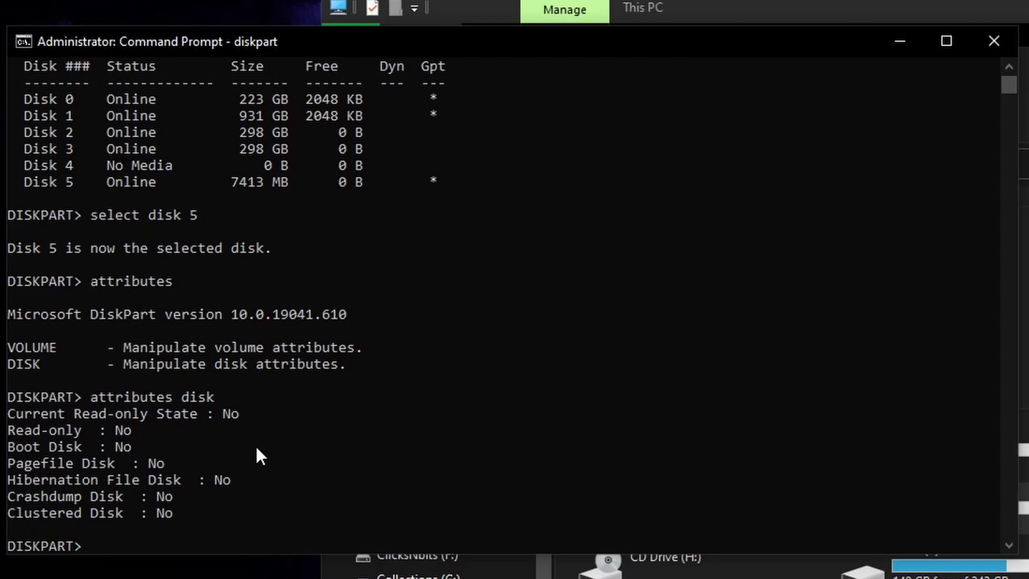
Enter another attributes command for the selected disk in DiskPart.
{"action": "type", "text": "attr"}
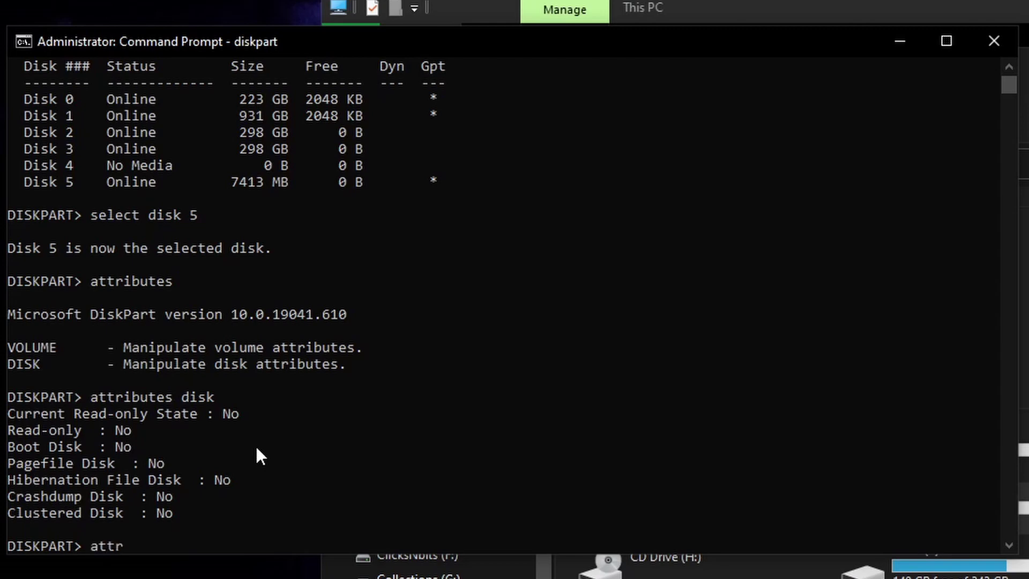